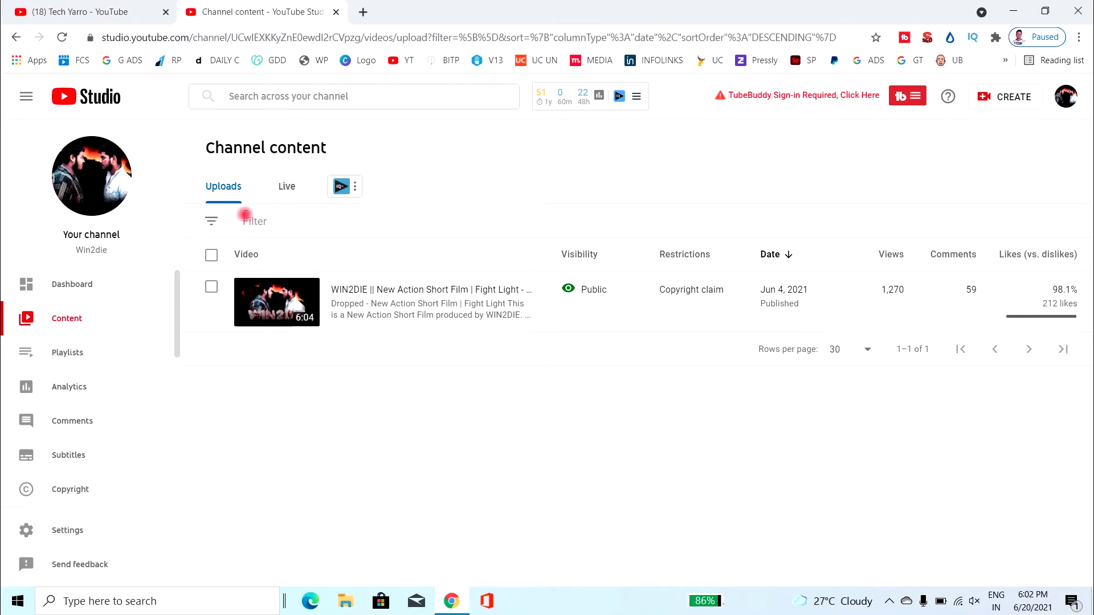
# - Filter the channel's uploads by copyright claims and open the claim details of the WIN2DIE action short film
pyautogui.click(251, 221)
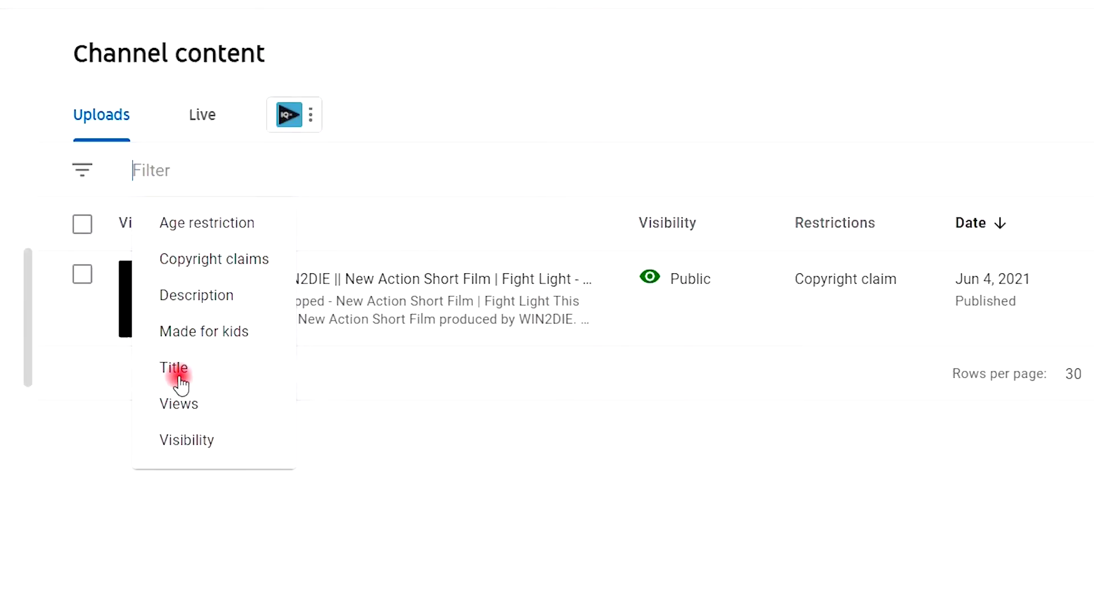
pyautogui.click(244, 263)
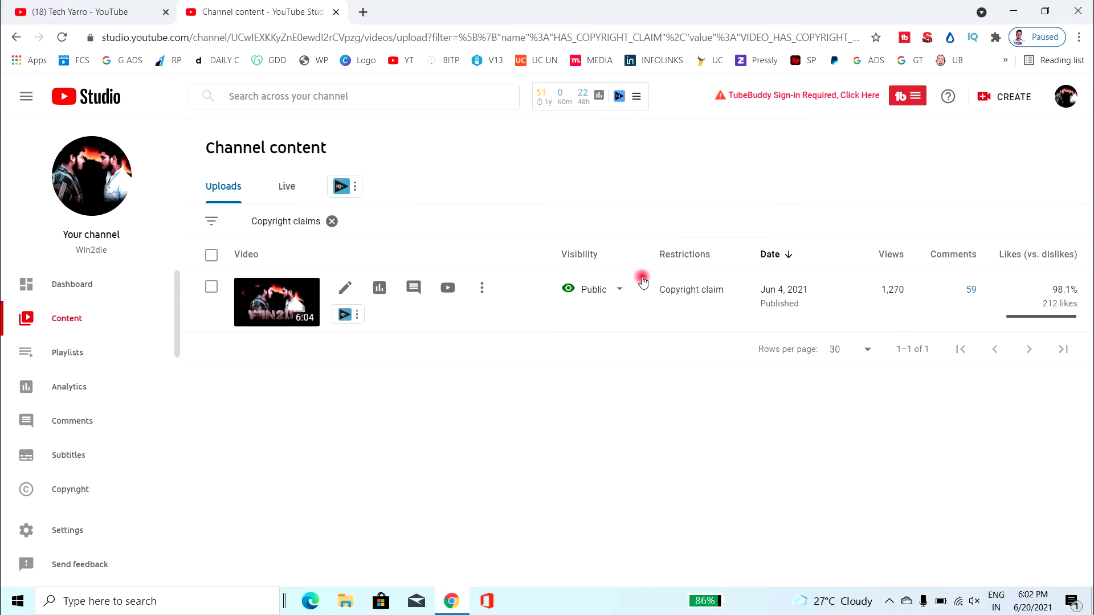
pyautogui.moveTo(697, 293)
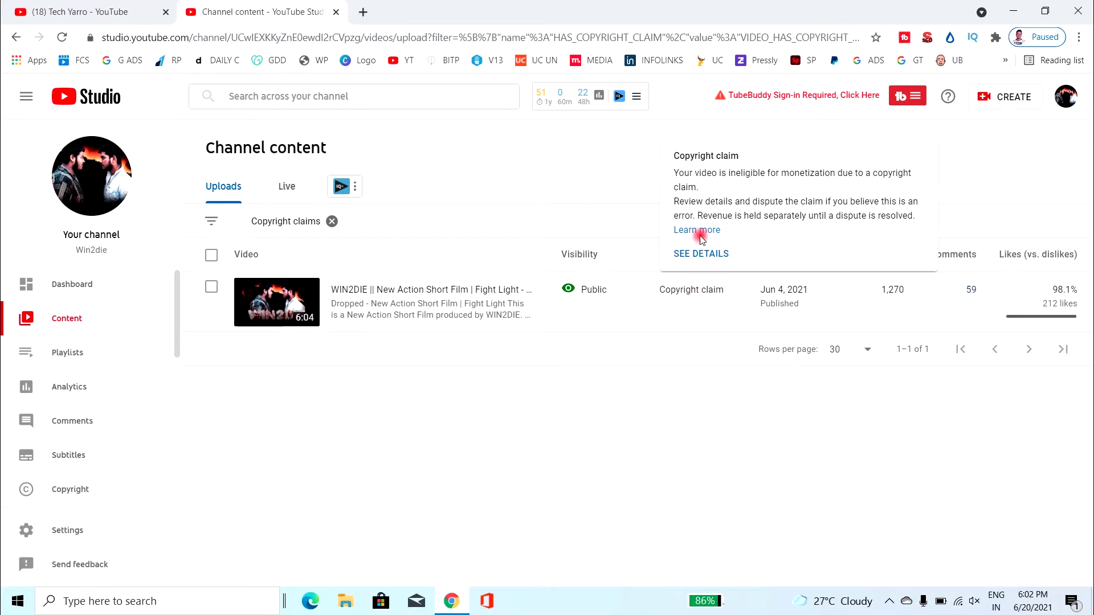
pyautogui.moveTo(650, 292); pyautogui.dragTo(728, 285)
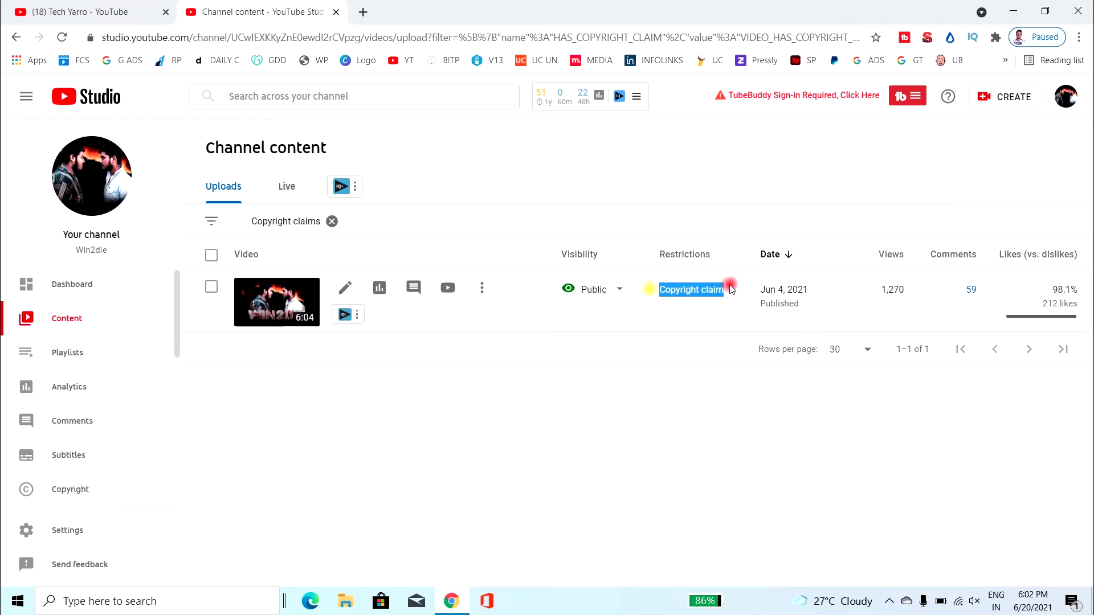
pyautogui.click(703, 288)
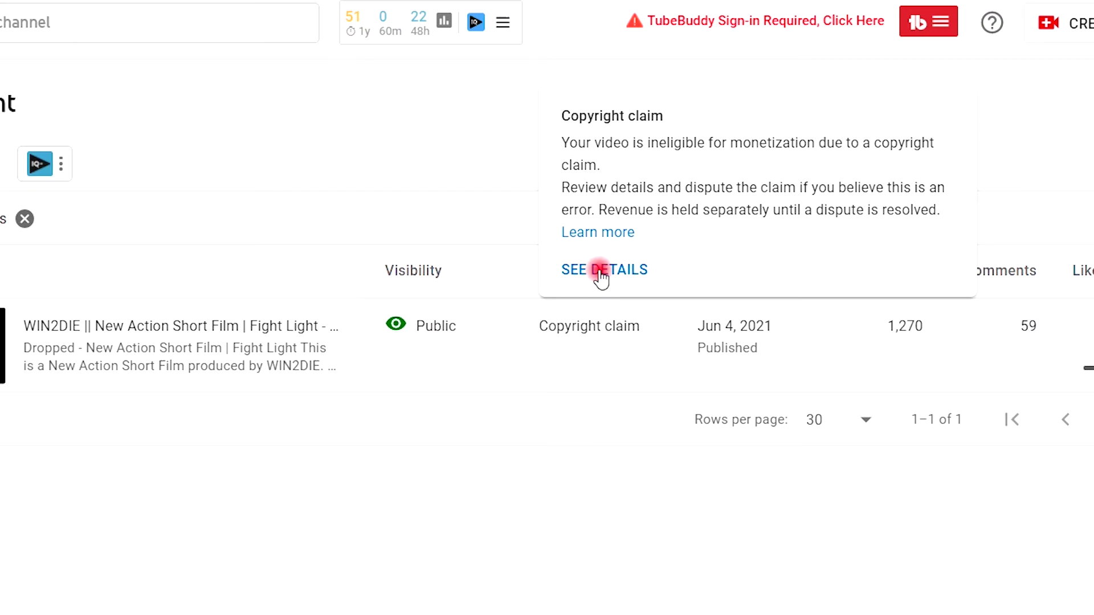
pyautogui.click(601, 272)
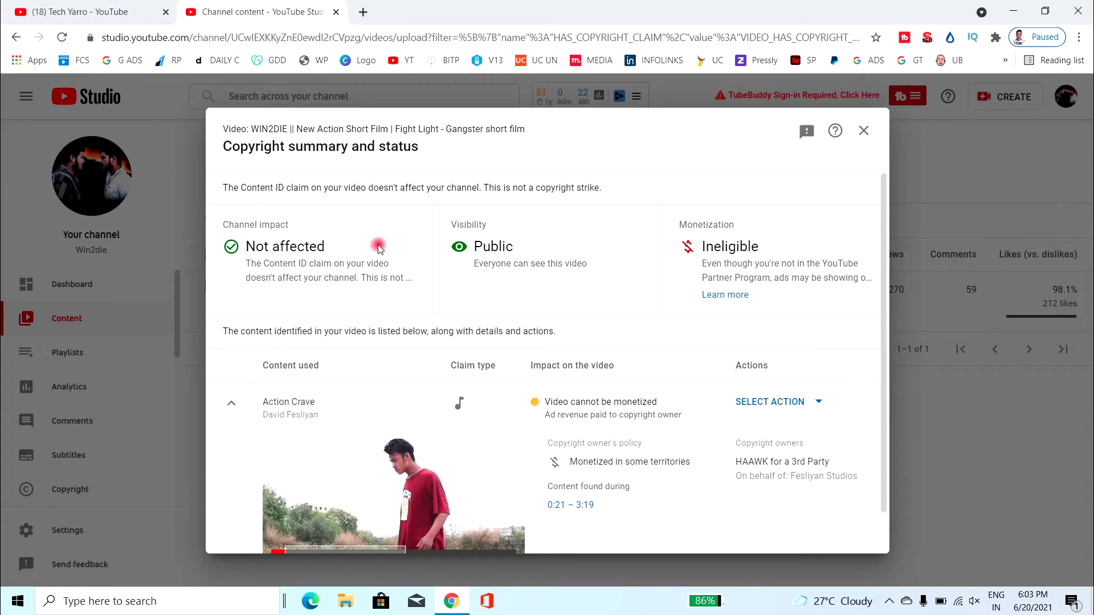
# - Examine the copyright summary for the claim's channel impact, monetization status, claimed song and copyright owner's policy
pyautogui.moveTo(669, 228); pyautogui.dragTo(794, 226)
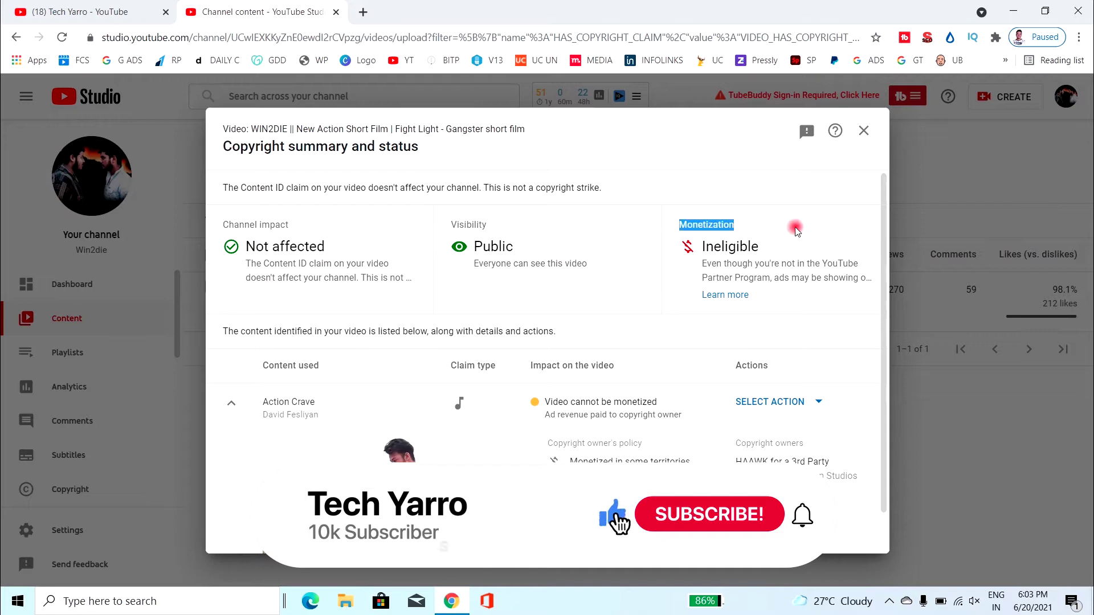
pyautogui.moveTo(887, 212); pyautogui.dragTo(883, 254)
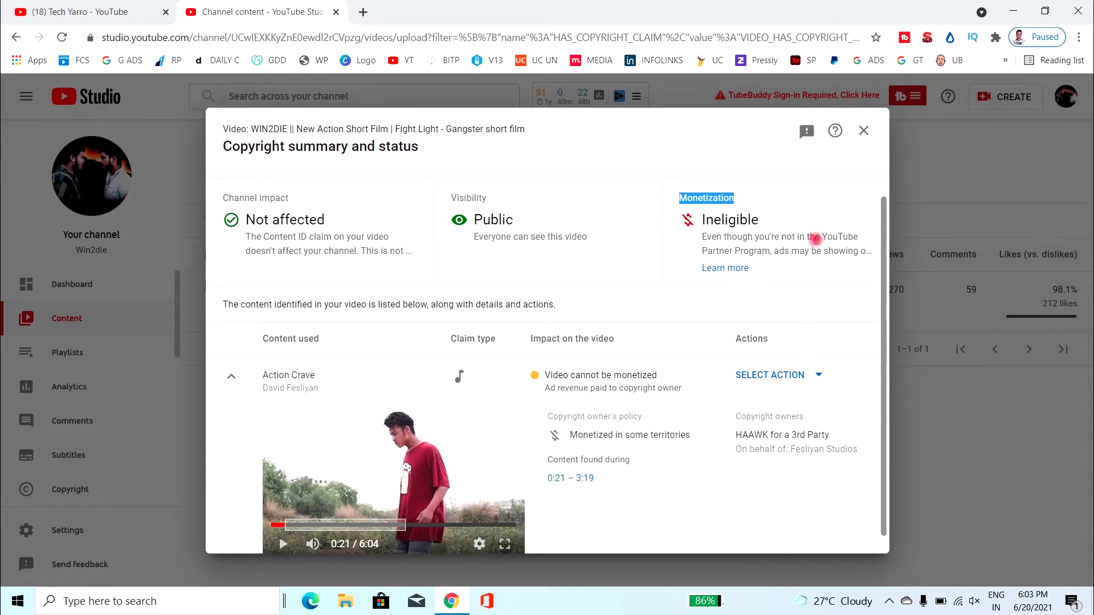
pyautogui.click(678, 244)
pyautogui.moveTo(680, 244); pyautogui.dragTo(882, 253)
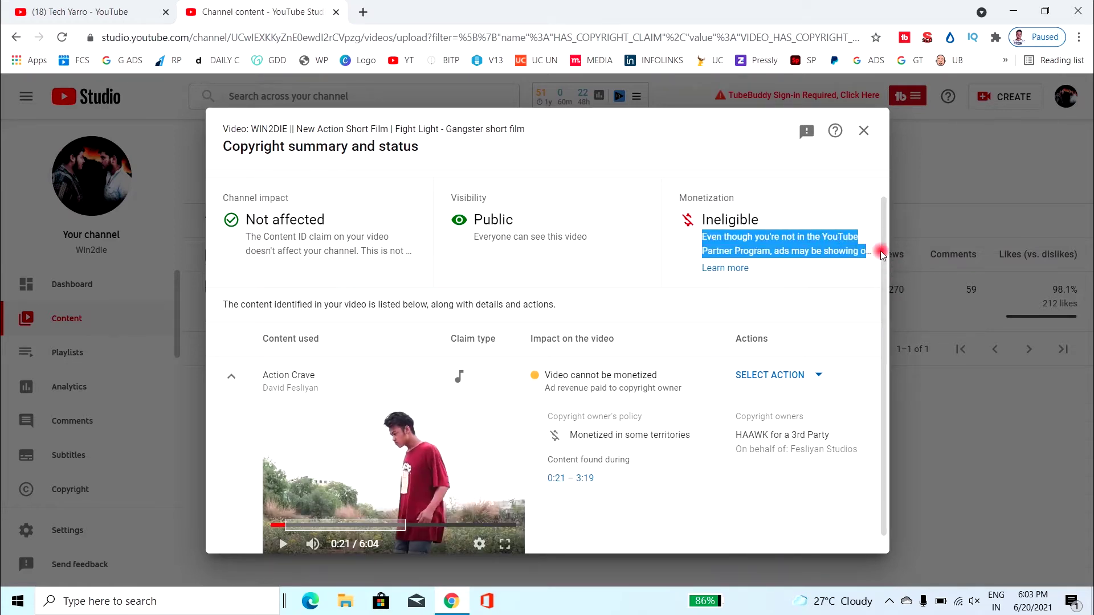
pyautogui.click(675, 199)
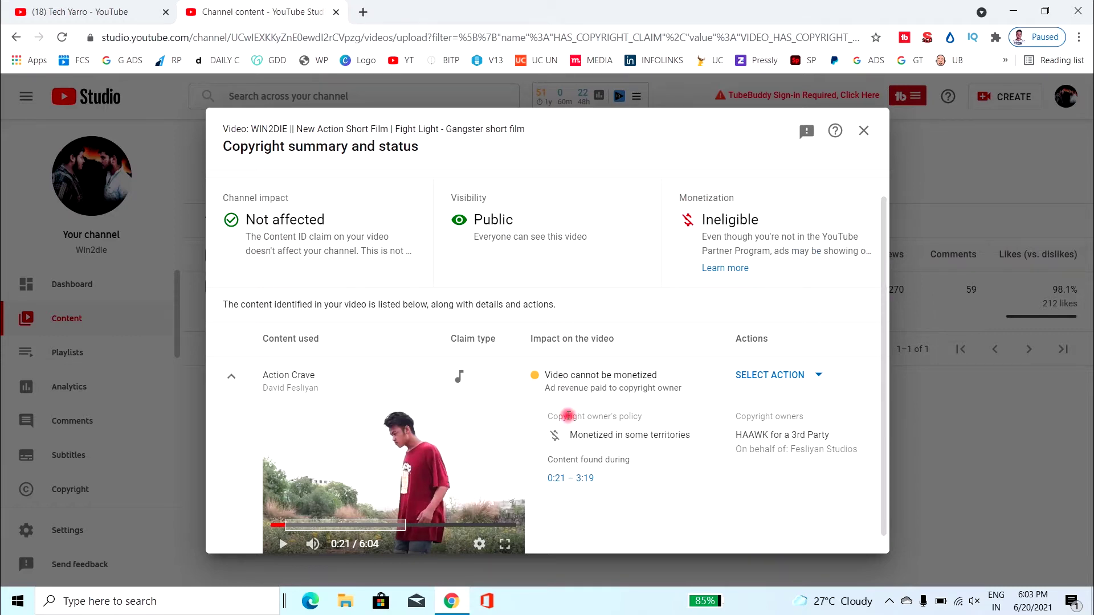
pyautogui.scroll(1, 884, 219)
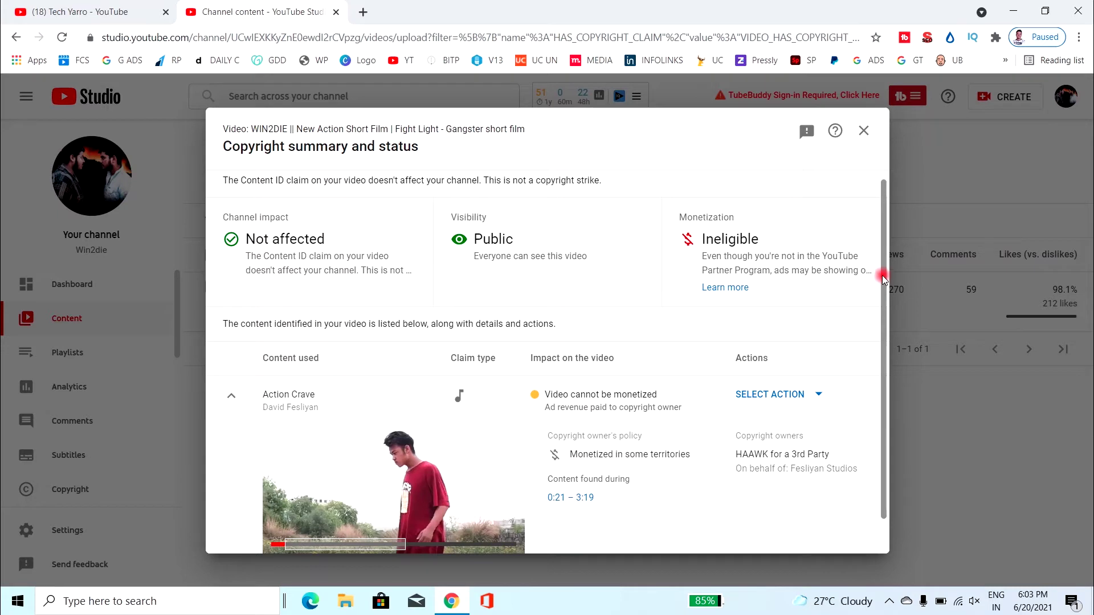
pyautogui.scroll(-1, 883, 256)
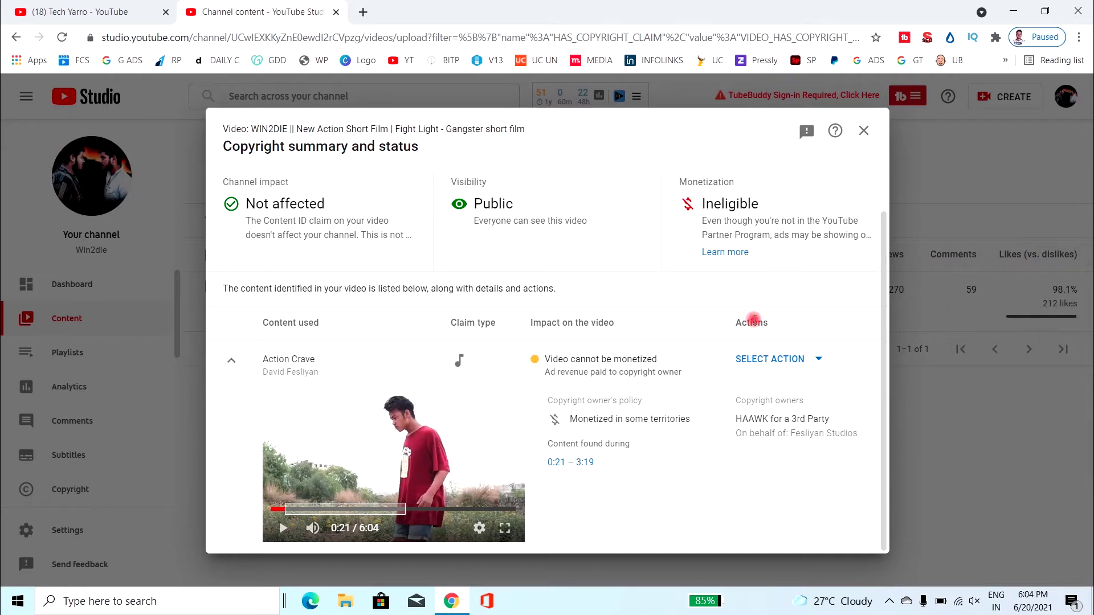
# - View the Replace song option for the claimed Action Crave music and return by discarding the changes
pyautogui.click(786, 359)
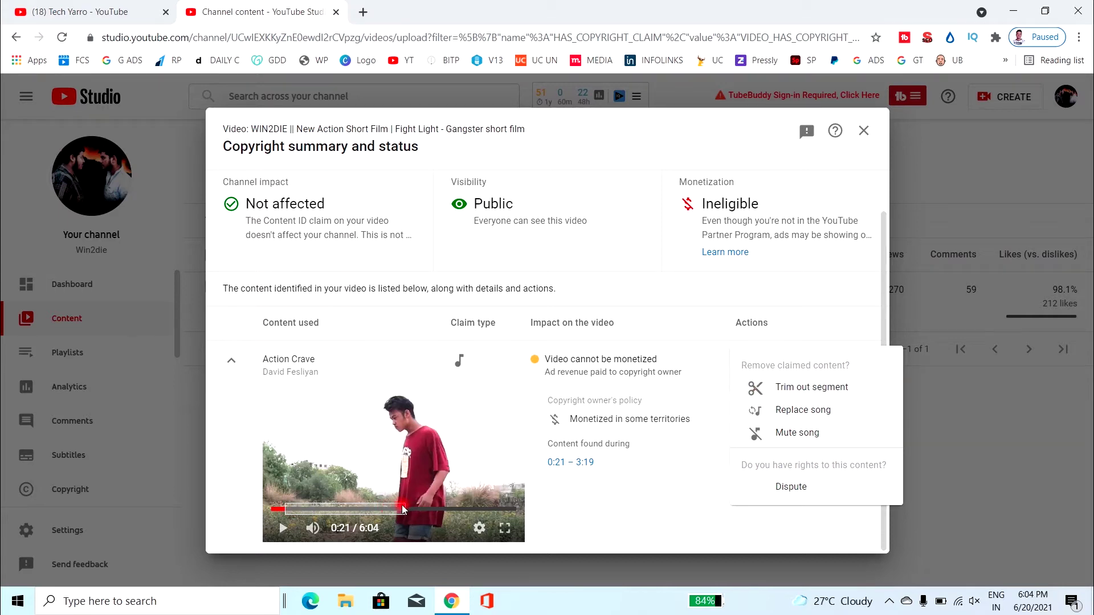
pyautogui.click(826, 421)
pyautogui.click(809, 410)
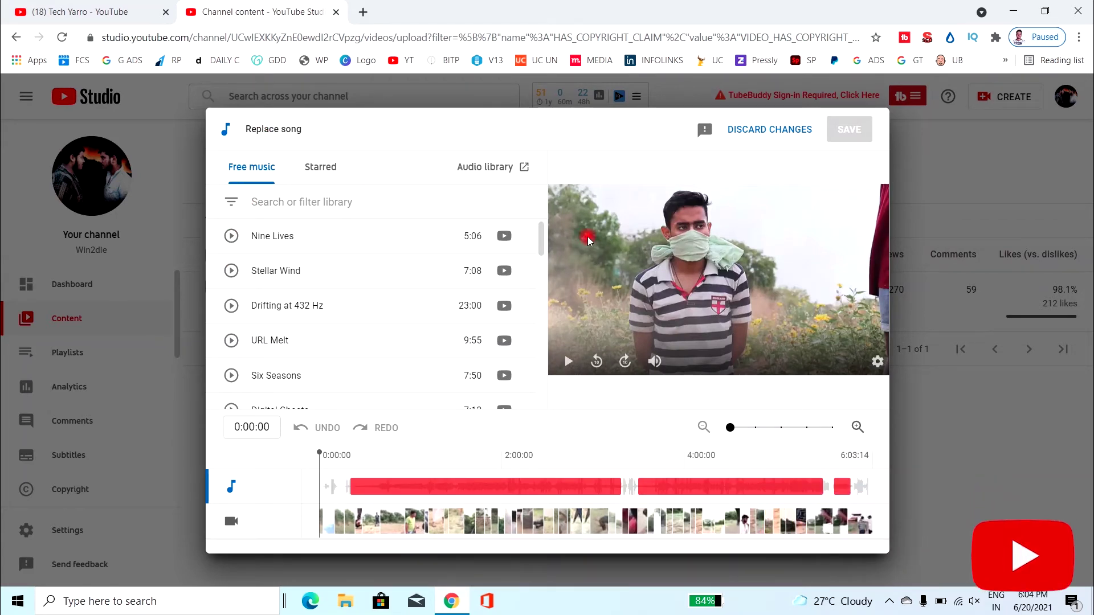
pyautogui.moveTo(343, 251)
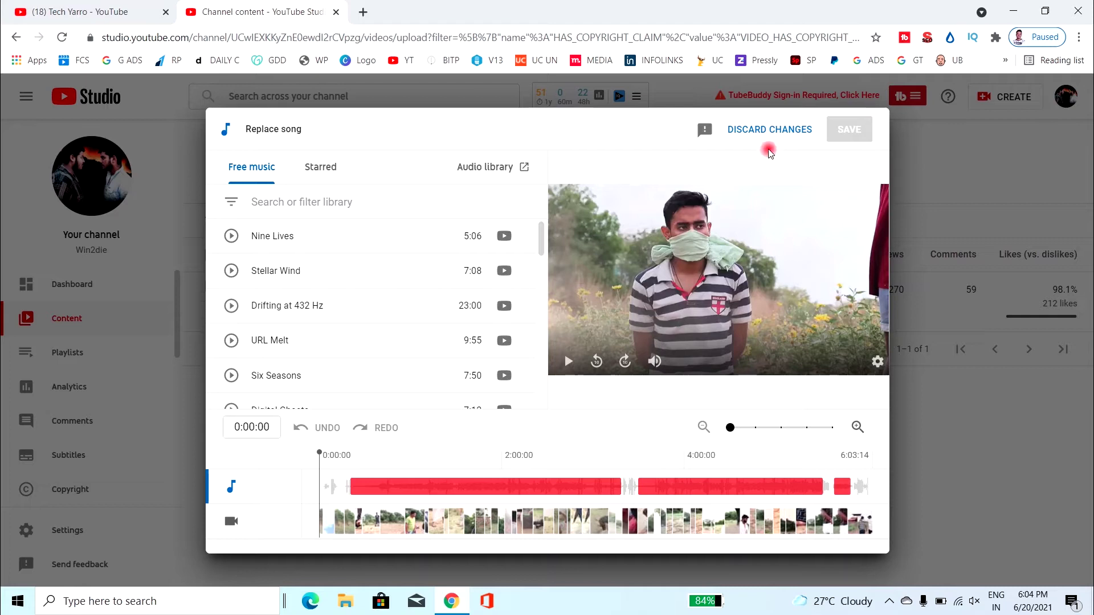
pyautogui.click(769, 131)
# - Start a dispute of the Action Crave claim and confirm it isn't based on any of the listed invalid reasons
pyautogui.click(779, 364)
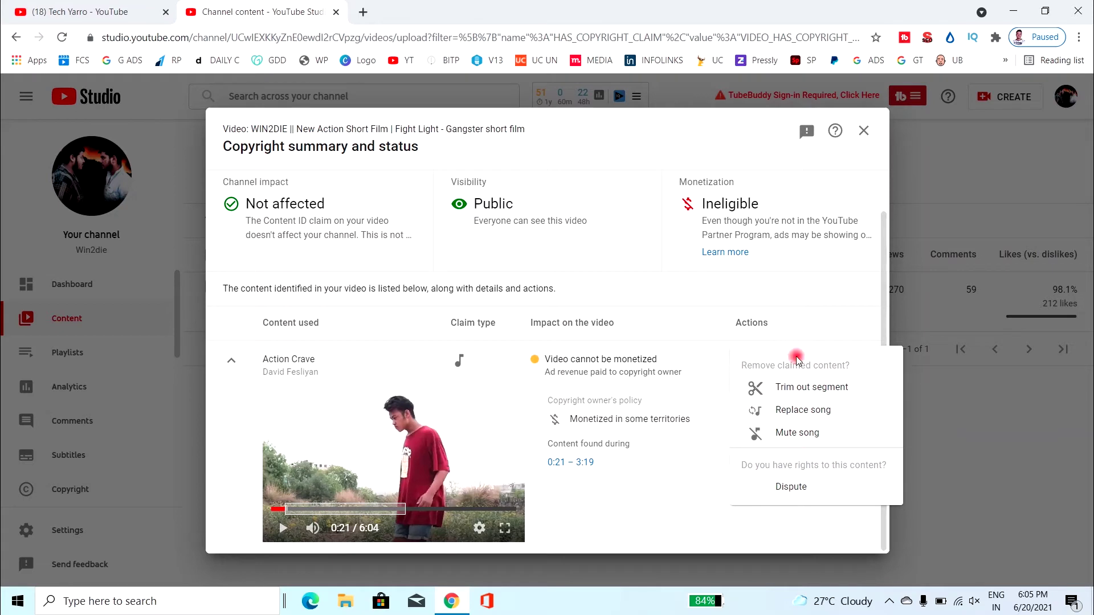
pyautogui.middleClick(798, 467)
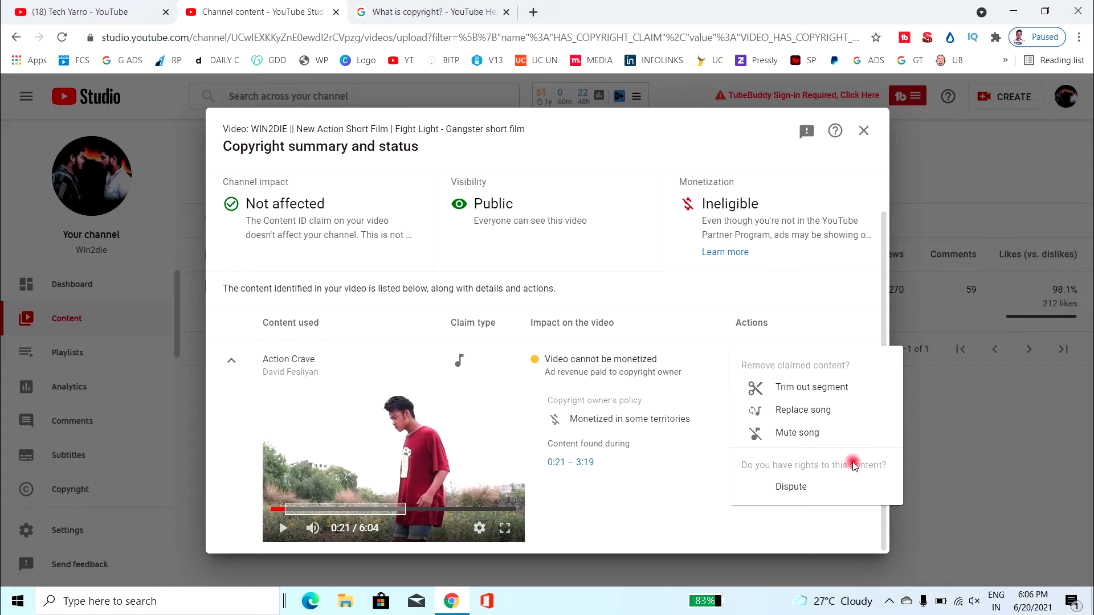
pyautogui.click(776, 488)
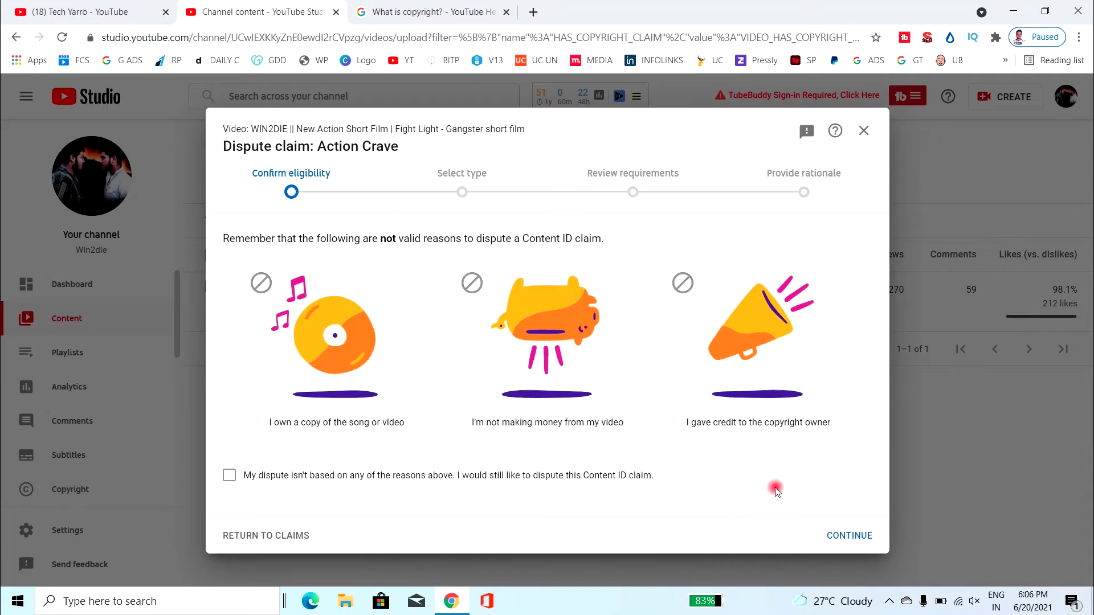
pyautogui.click(297, 482)
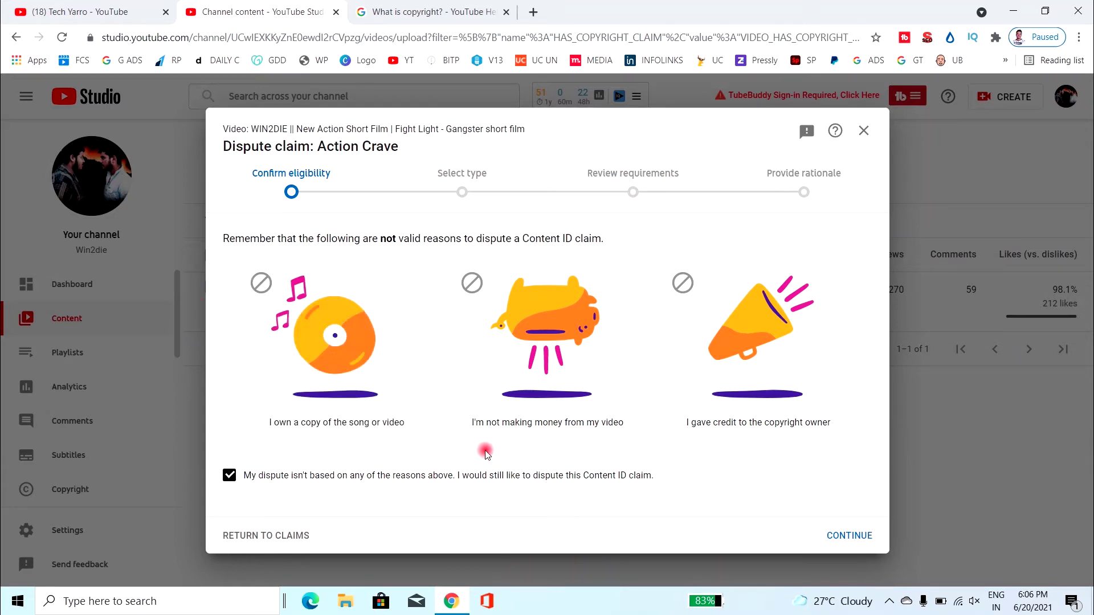
pyautogui.moveTo(410, 439)
pyautogui.click(854, 533)
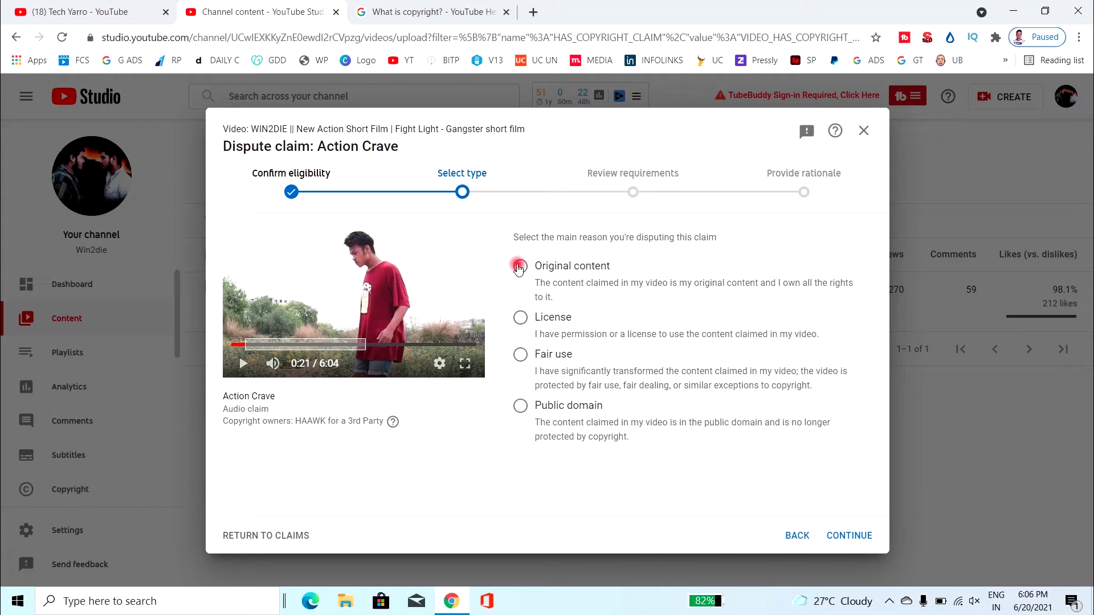
# - Examine the dispute reasons Original content, License, Fair use and Public domain by trying them and reading their descriptions
pyautogui.click(521, 318)
pyautogui.click(522, 268)
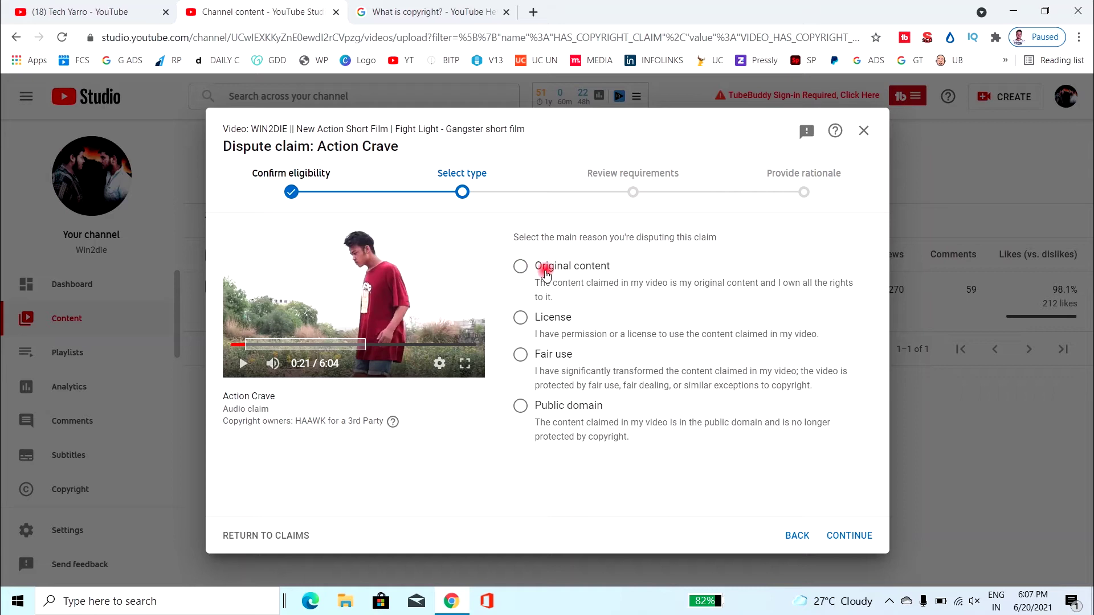
pyautogui.click(529, 322)
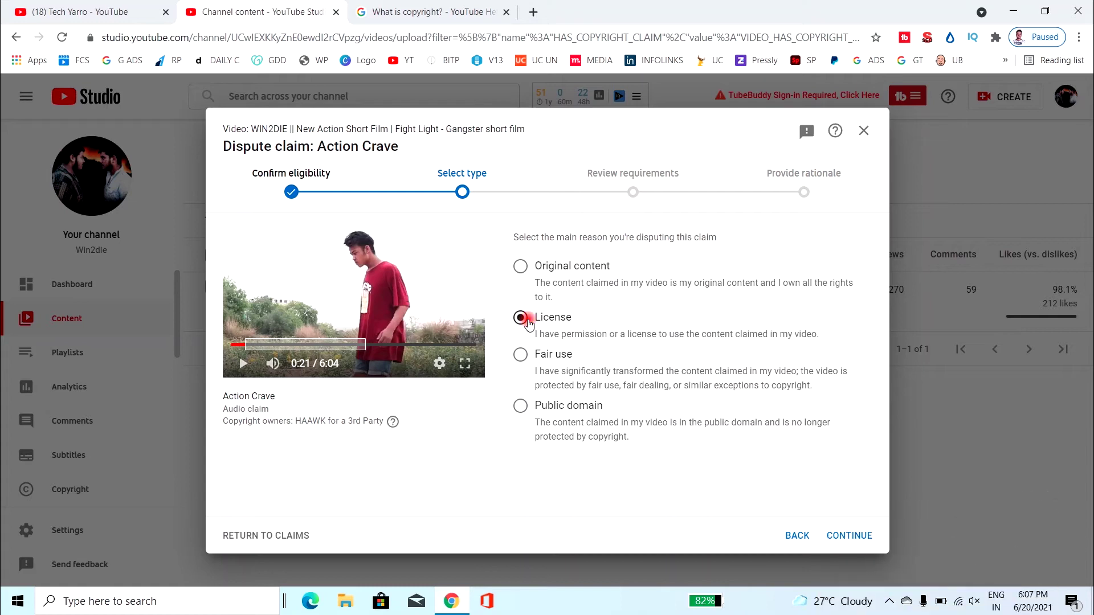
pyautogui.click(520, 354)
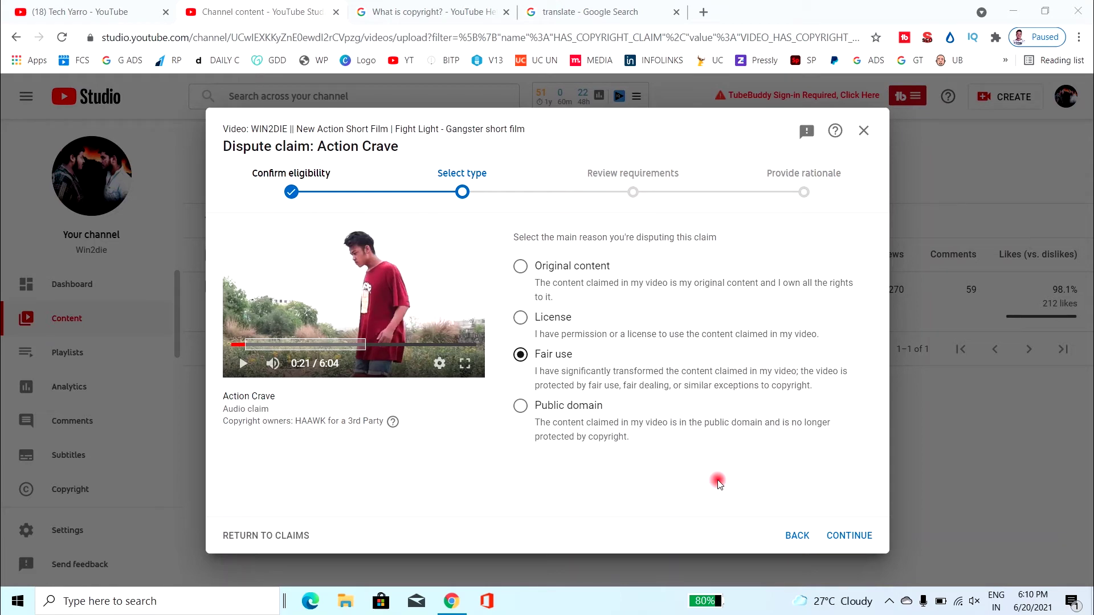
pyautogui.moveTo(532, 370); pyautogui.dragTo(847, 373)
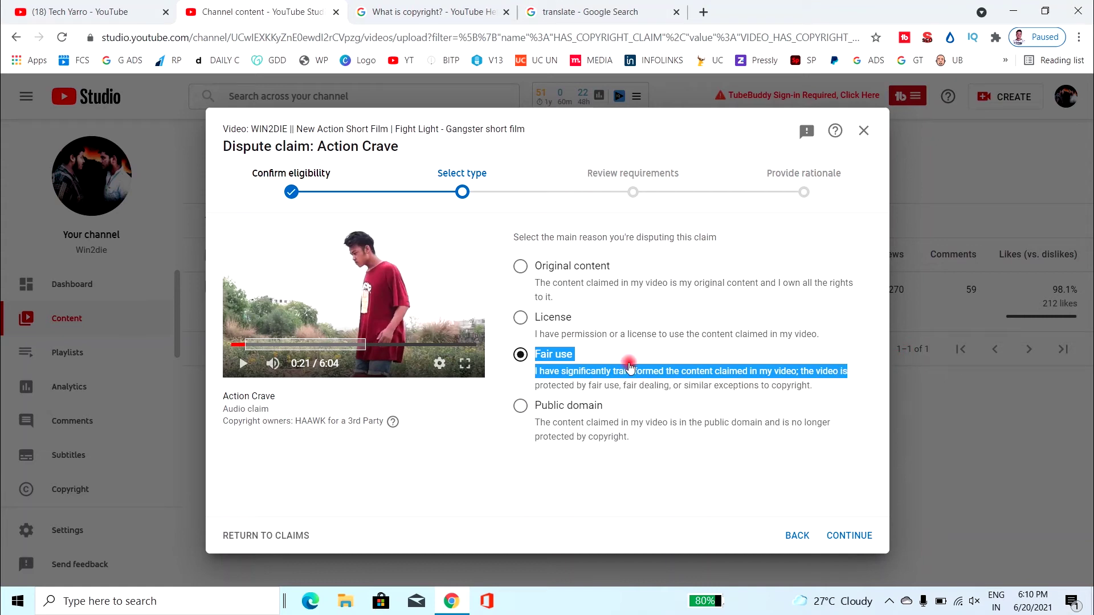
pyautogui.click(569, 358)
pyautogui.click(518, 355)
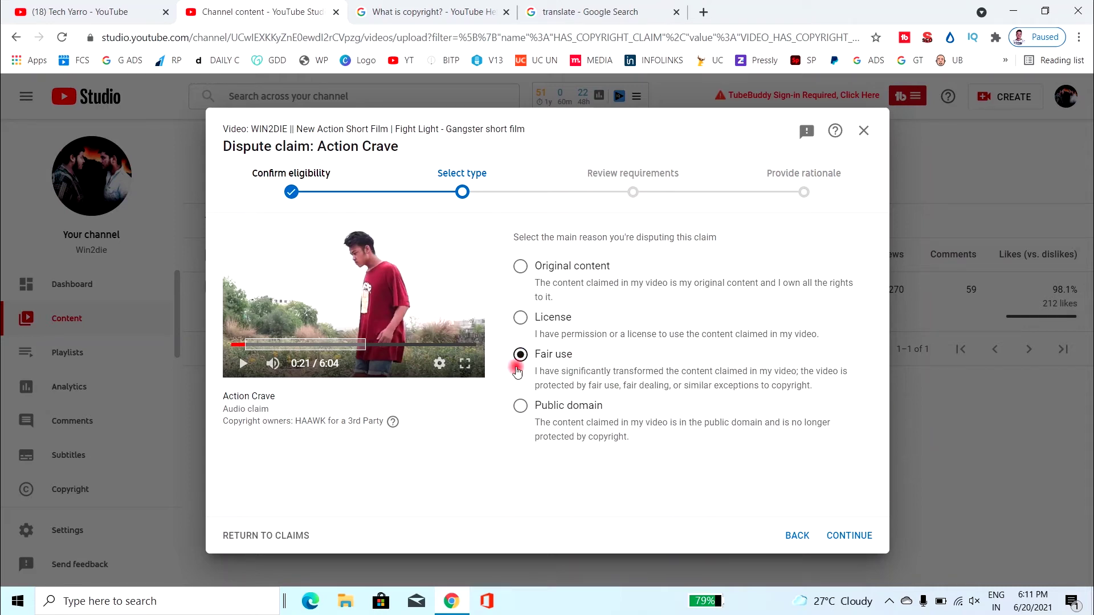
pyautogui.click(517, 406)
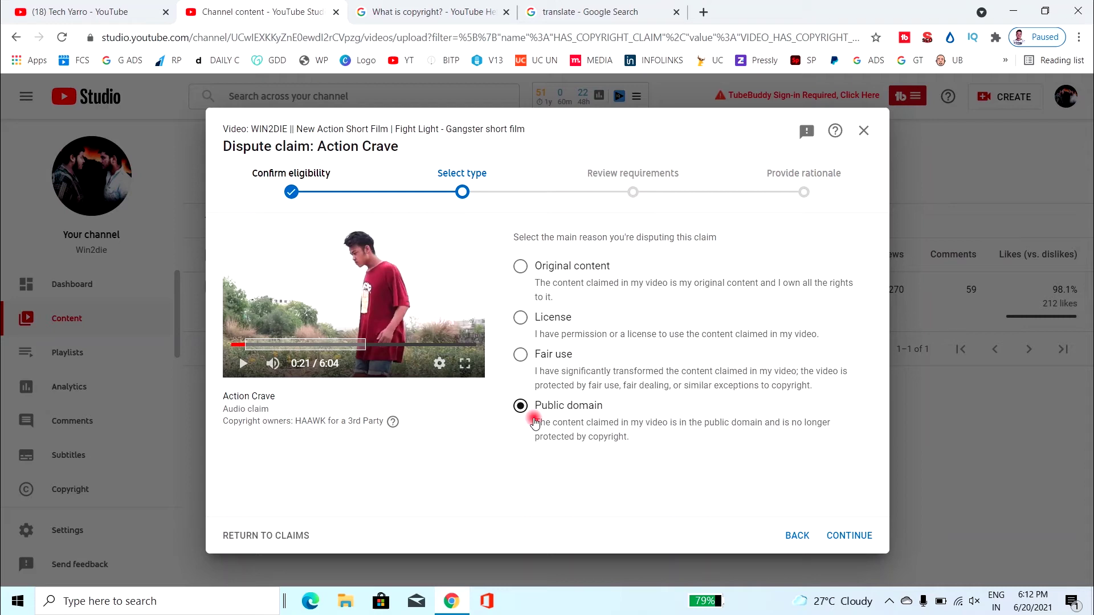
pyautogui.moveTo(535, 422); pyautogui.dragTo(719, 461)
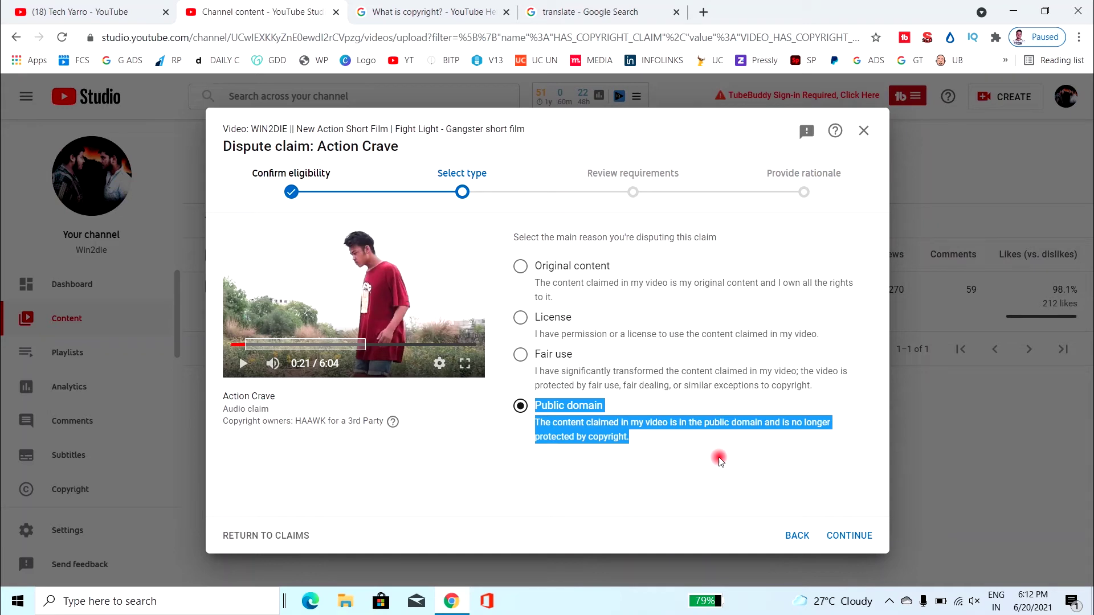
pyautogui.click(720, 461)
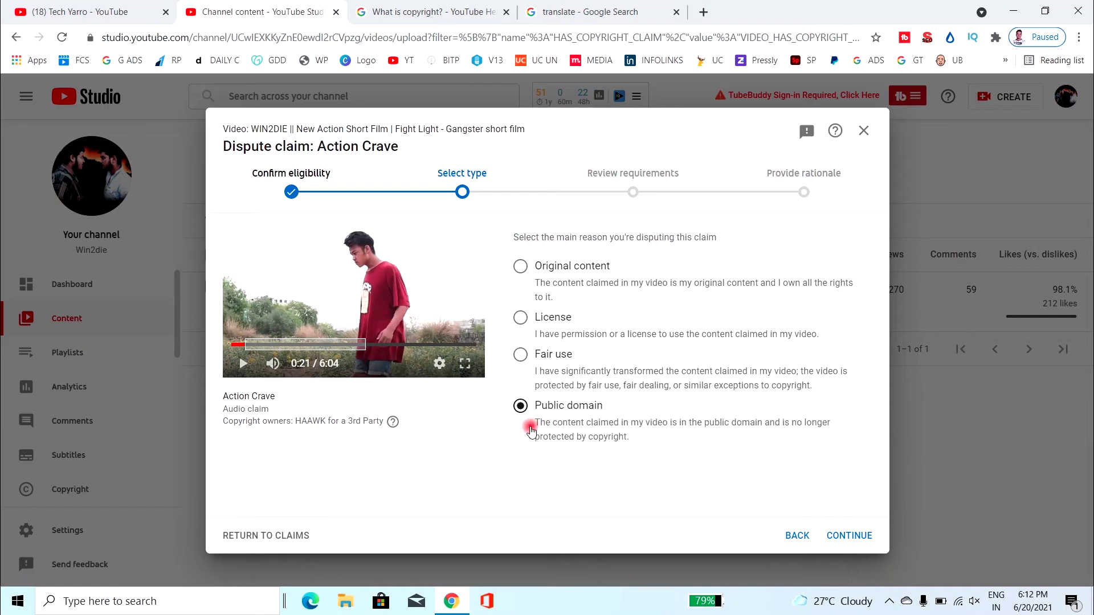
pyautogui.moveTo(517, 426); pyautogui.dragTo(685, 448)
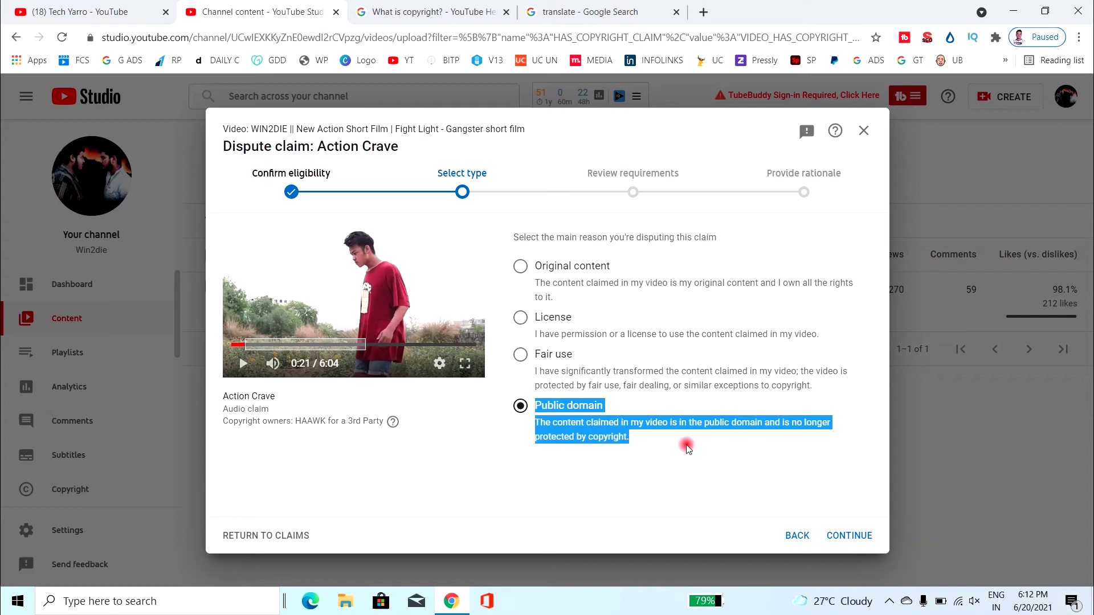
pyautogui.click(537, 494)
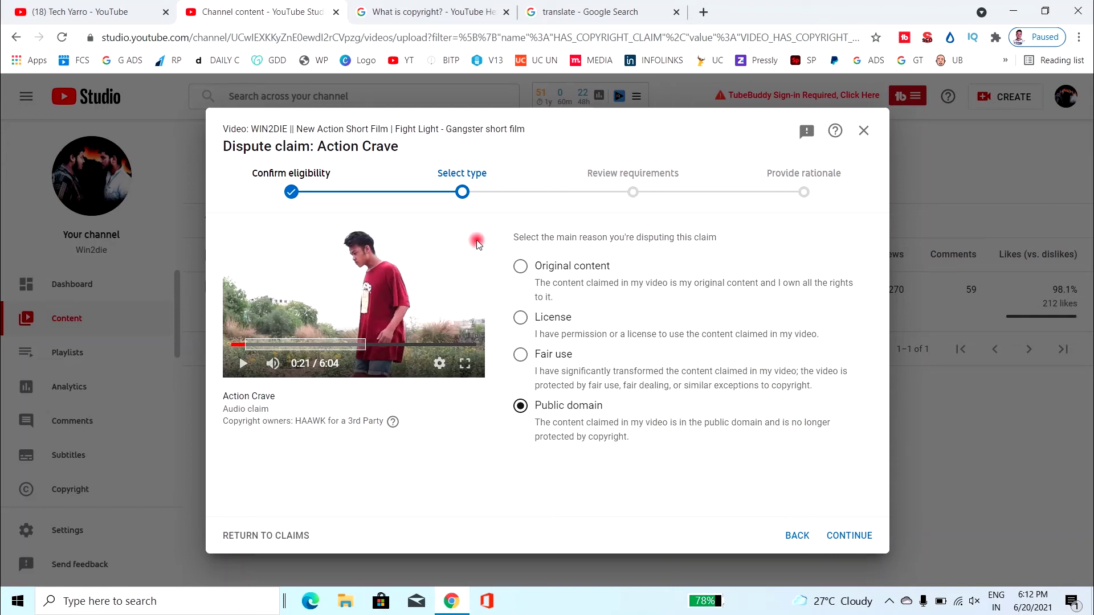
# - Choose License as the main reason for disputing the claim and continue to the requirements review
pyautogui.click(523, 266)
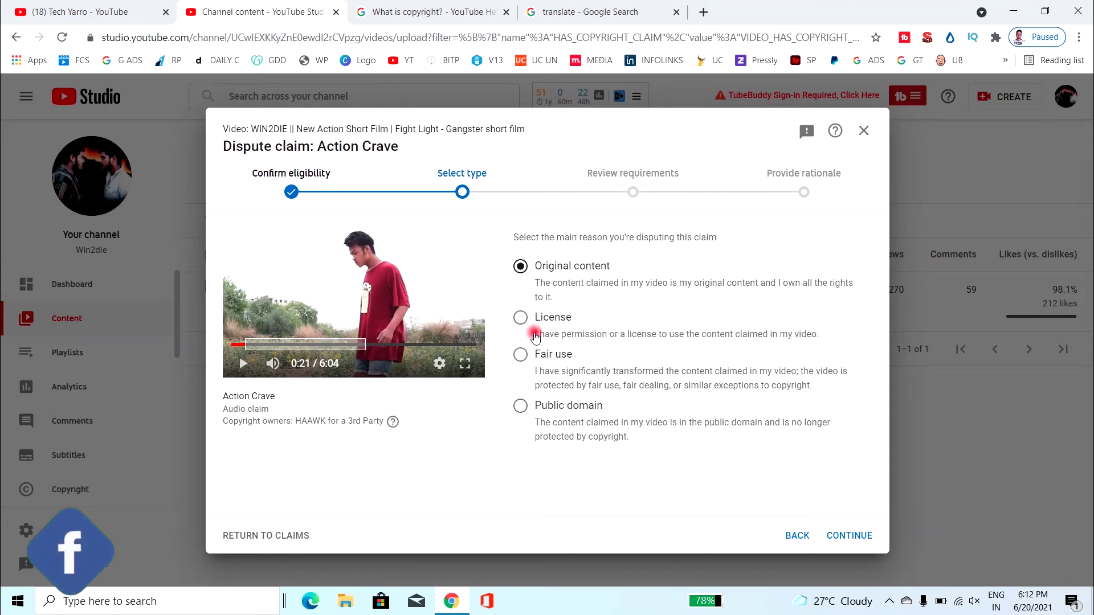
pyautogui.click(520, 313)
pyautogui.click(855, 539)
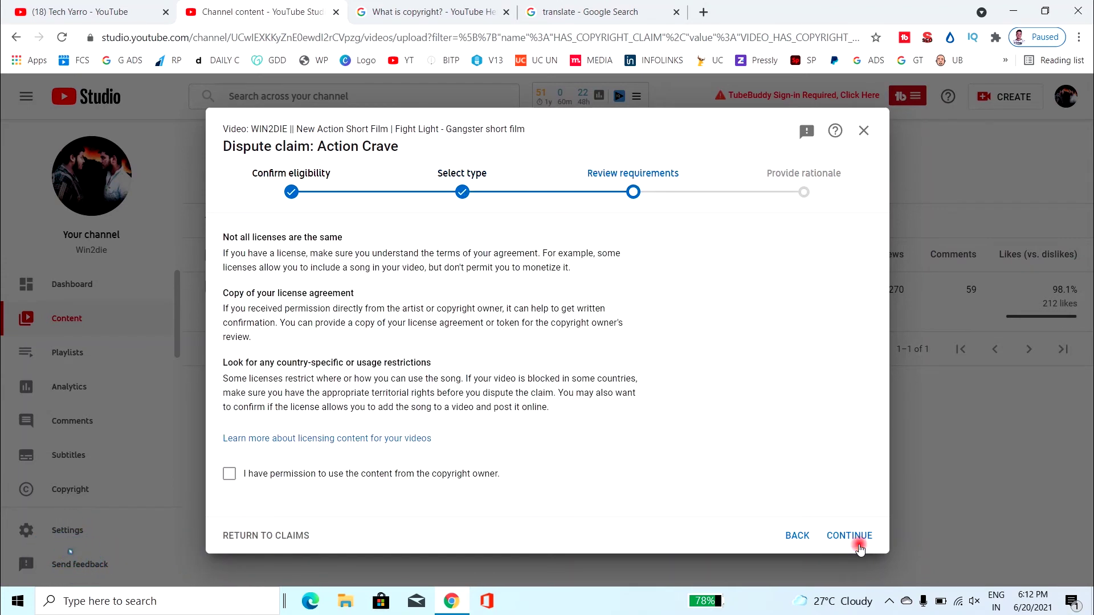
# - Confirm having the copyright owner's permission to use the content and continue to the dispute rationale
pyautogui.click(229, 474)
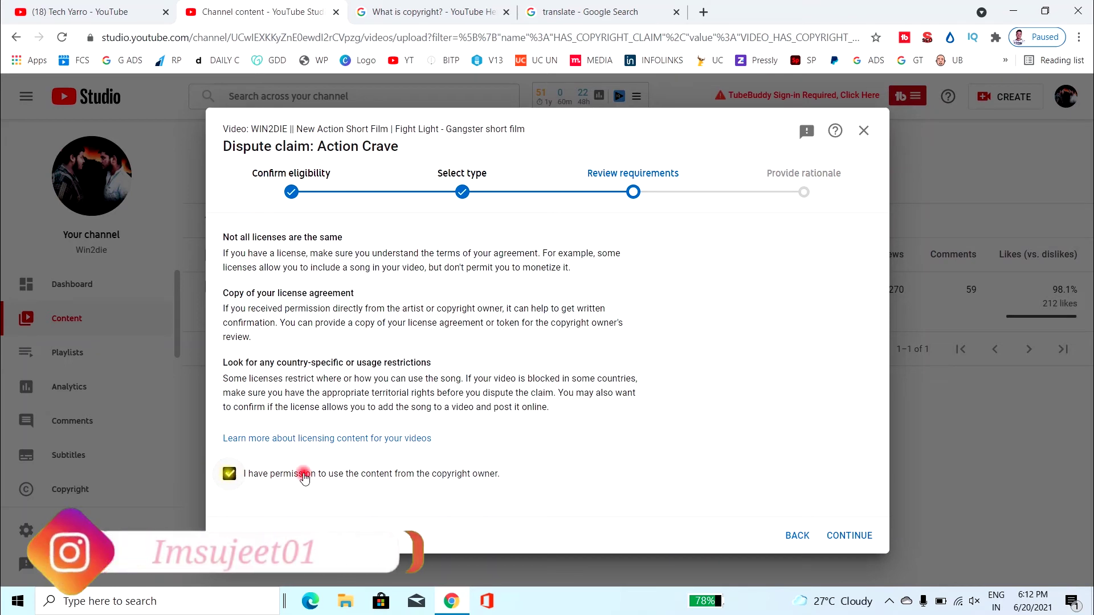
pyautogui.moveTo(839, 280); pyautogui.dragTo(855, 550)
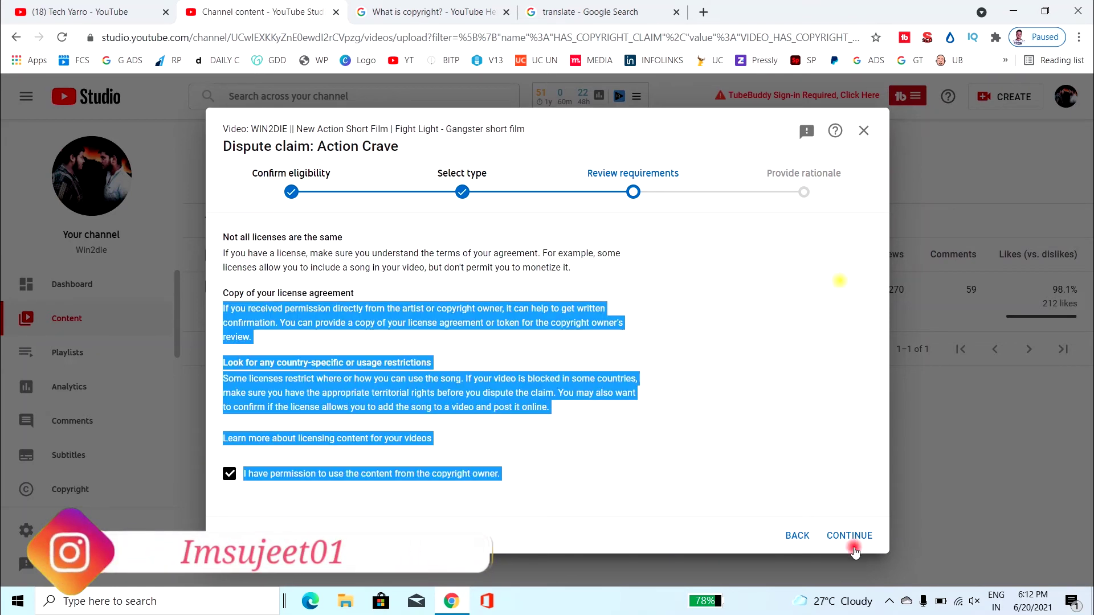
pyautogui.click(856, 536)
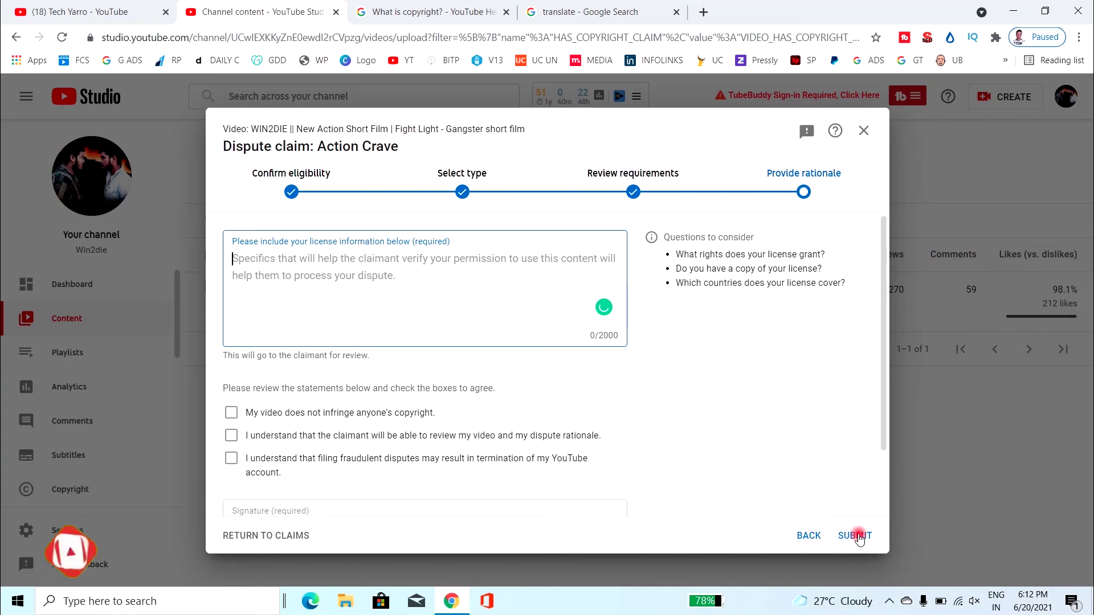
# - Examine the dispute rationale form from the license information to the signature and activate the license information field
pyautogui.scroll(-2, 874, 234)
pyautogui.scroll(2, 249, 286)
pyautogui.click(333, 270)
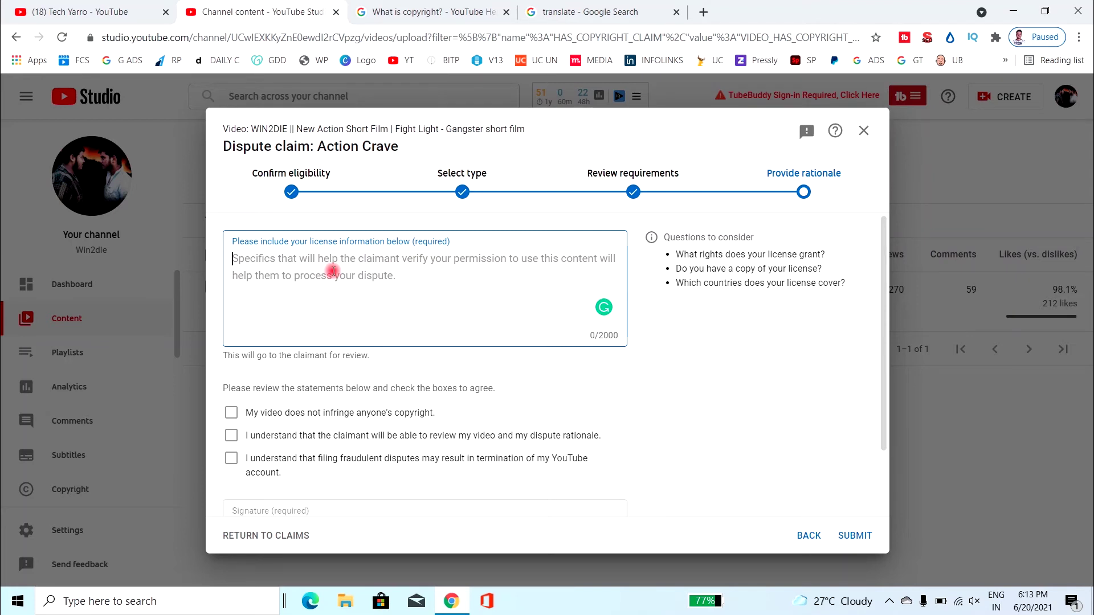
# - Agree to all three statements on copyright infringement, claimant review and fraudulent disputes, and activate the Signature field
pyautogui.click(236, 465)
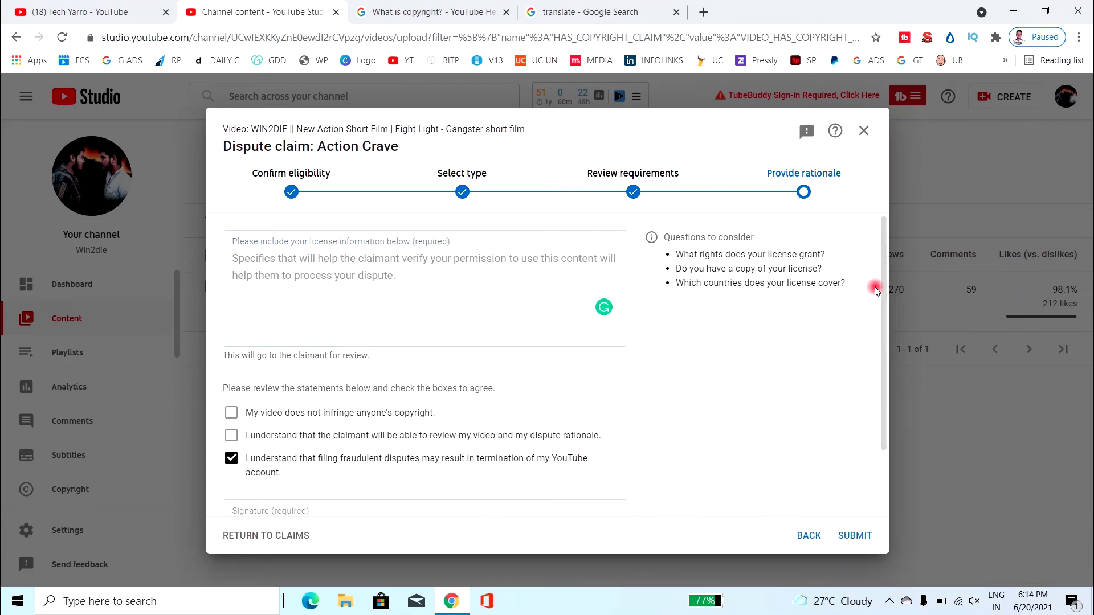
pyautogui.moveTo(884, 252); pyautogui.dragTo(876, 339)
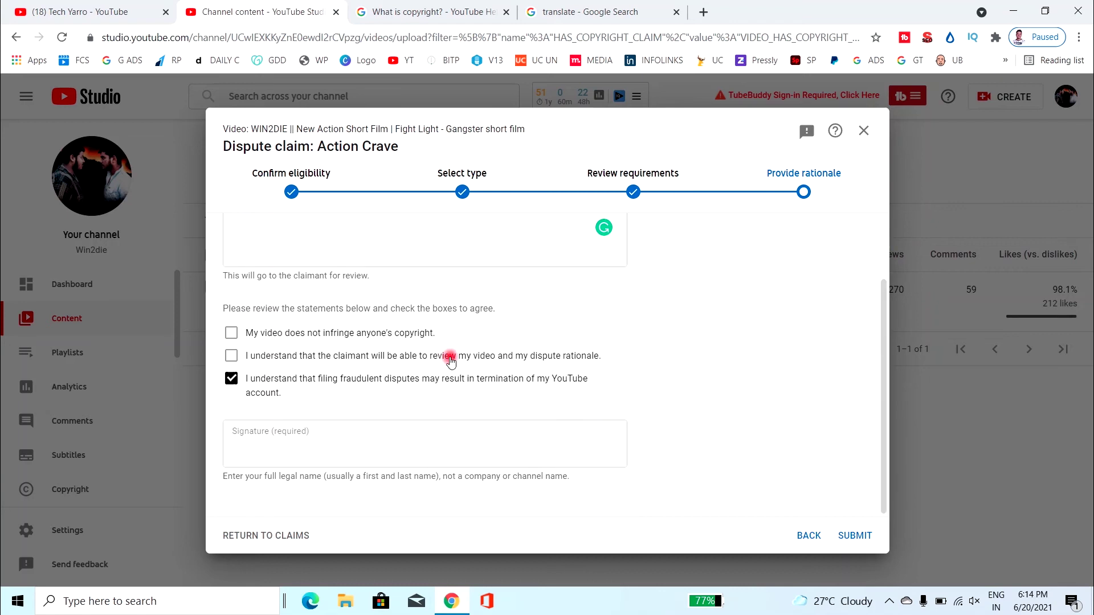
pyautogui.click(231, 379)
pyautogui.click(236, 336)
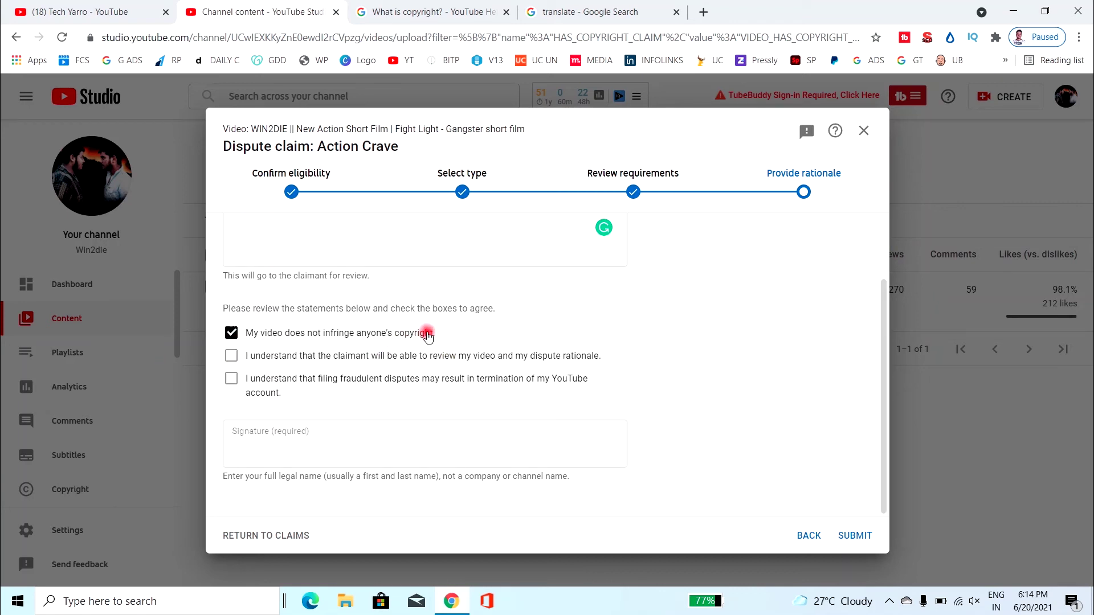
pyautogui.click(232, 357)
pyautogui.click(232, 357)
pyautogui.click(232, 378)
pyautogui.click(232, 379)
pyautogui.doubleClick(233, 357)
pyautogui.click(232, 357)
pyautogui.click(232, 378)
pyautogui.click(333, 441)
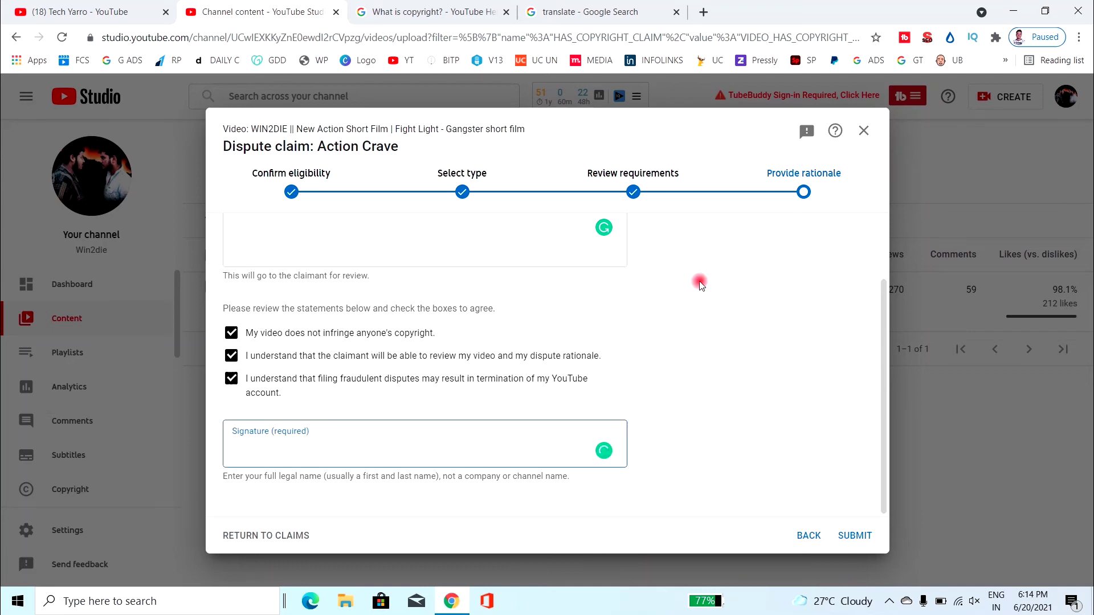
# - Go back through the dispute stages to Confirm eligibility and close the Action Crave dispute without submitting it
pyautogui.scroll(2, 767, 412)
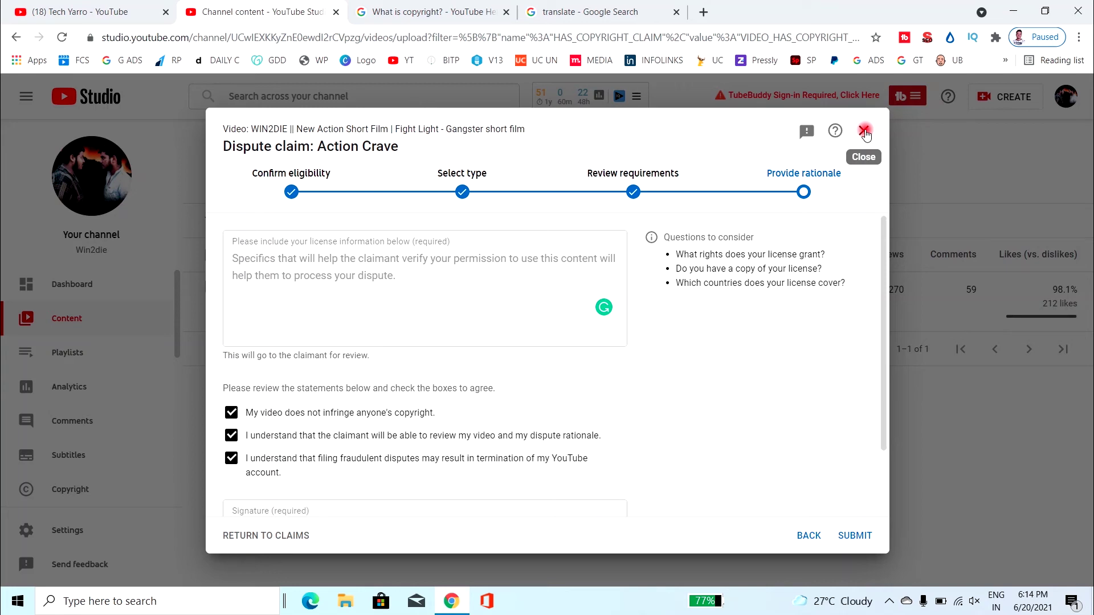
pyautogui.moveTo(880, 234)
pyautogui.mouseDown()
pyautogui.moveTo(888, 360)
pyautogui.moveTo(877, 224)
pyautogui.mouseUp()
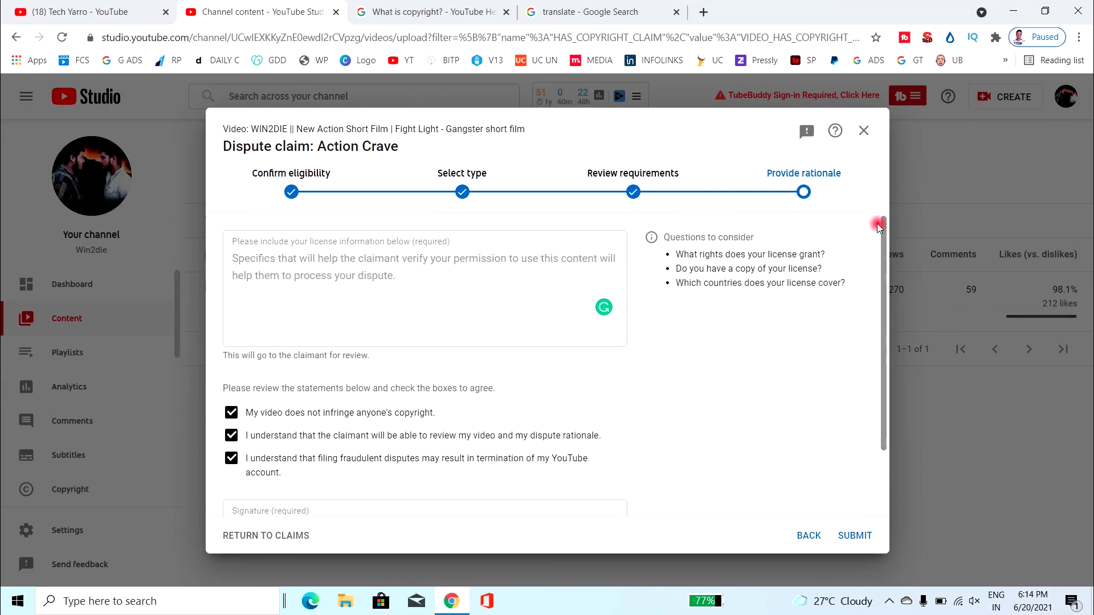
pyautogui.click(811, 538)
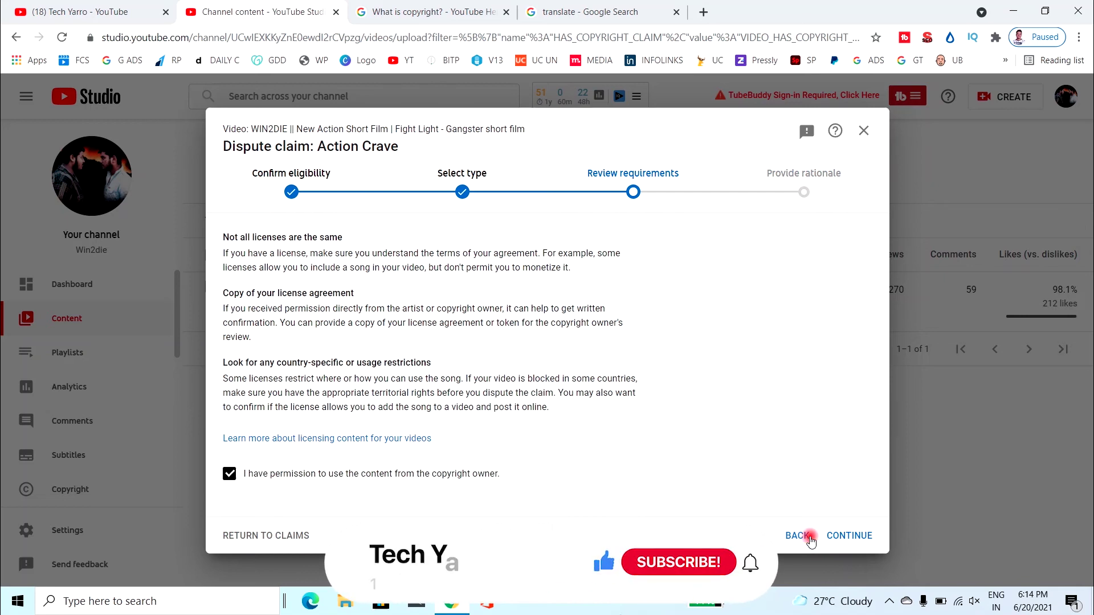
pyautogui.click(809, 537)
pyautogui.click(811, 538)
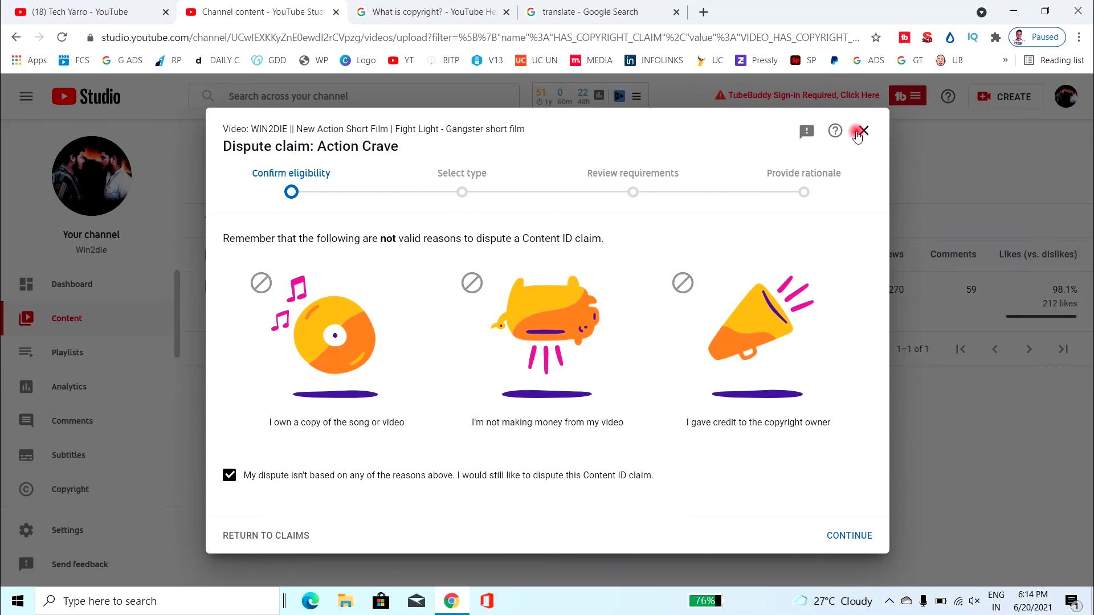
pyautogui.click(864, 132)
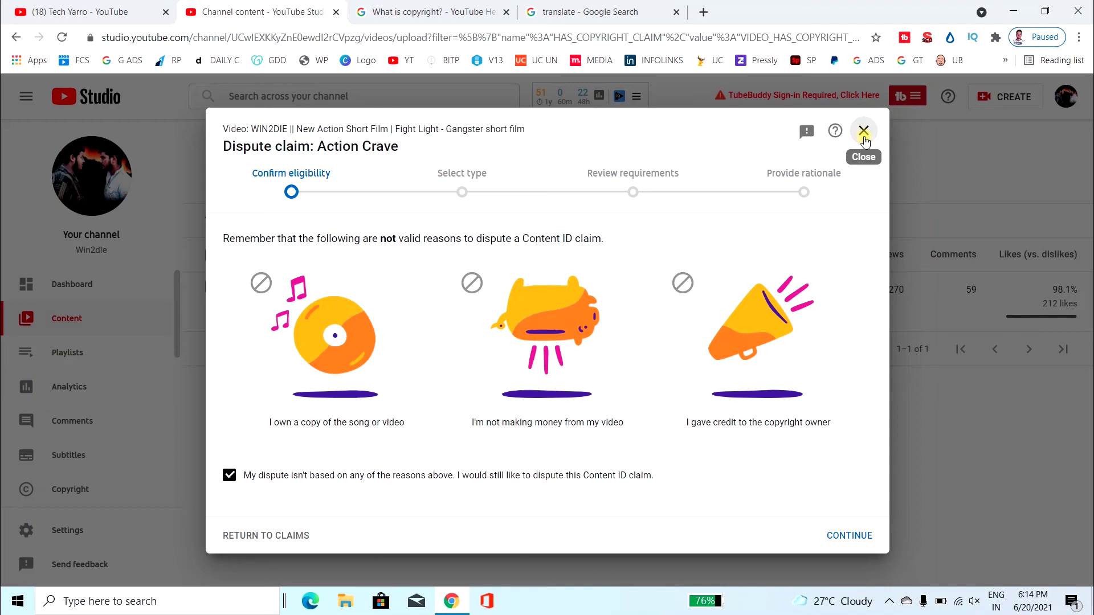
pyautogui.click(721, 378)
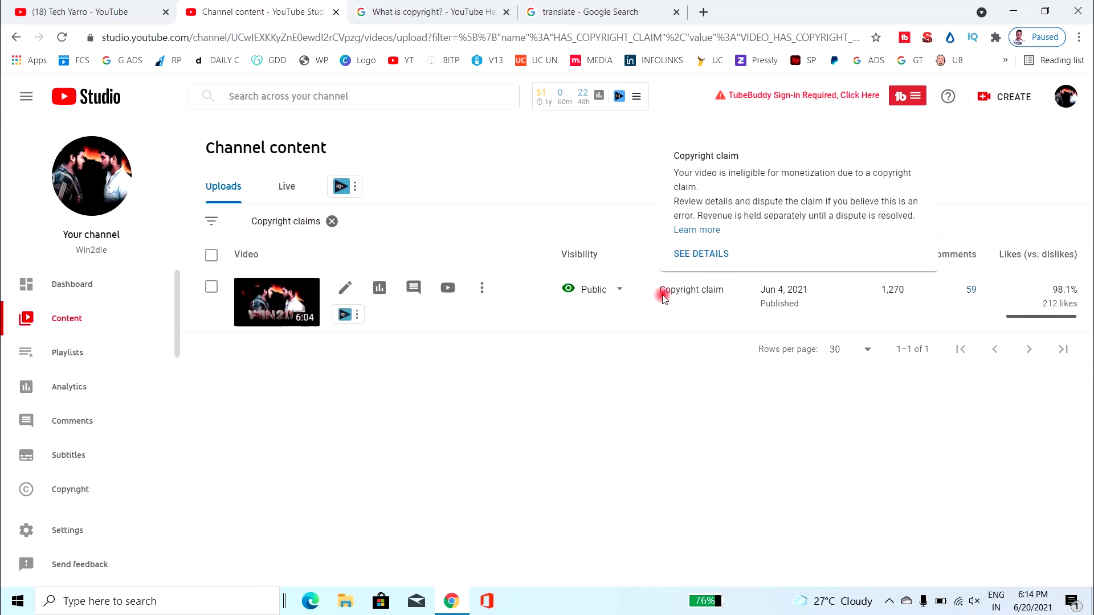
pyautogui.moveTo(658, 291); pyautogui.dragTo(759, 290)
pyautogui.click(646, 433)
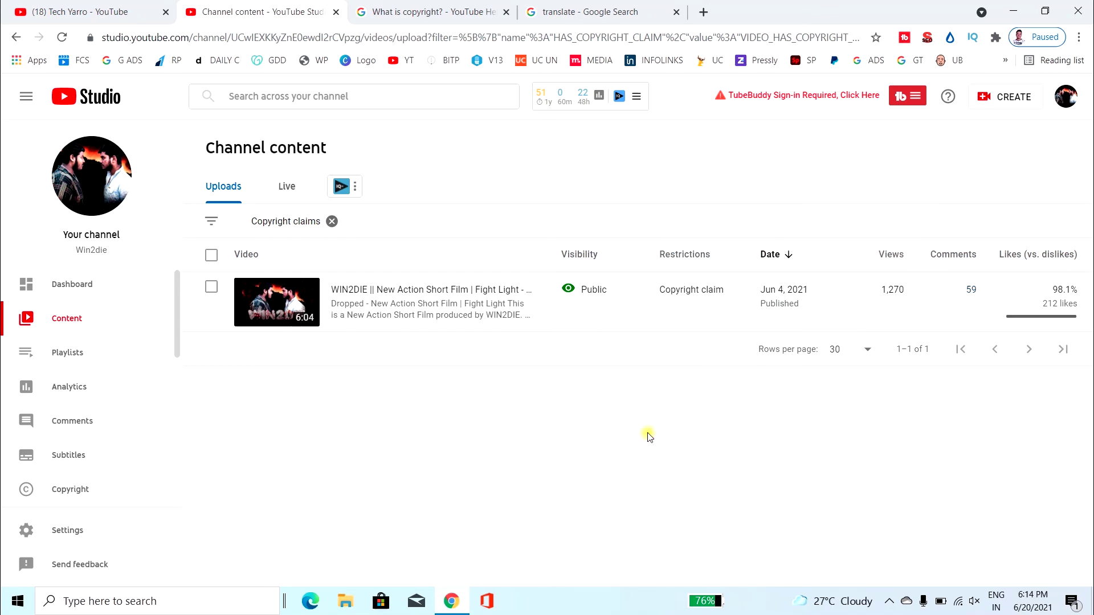
# - Open the channel dashboard and close the browser tabs with the translate search and the copyright help search
pyautogui.click(54, 282)
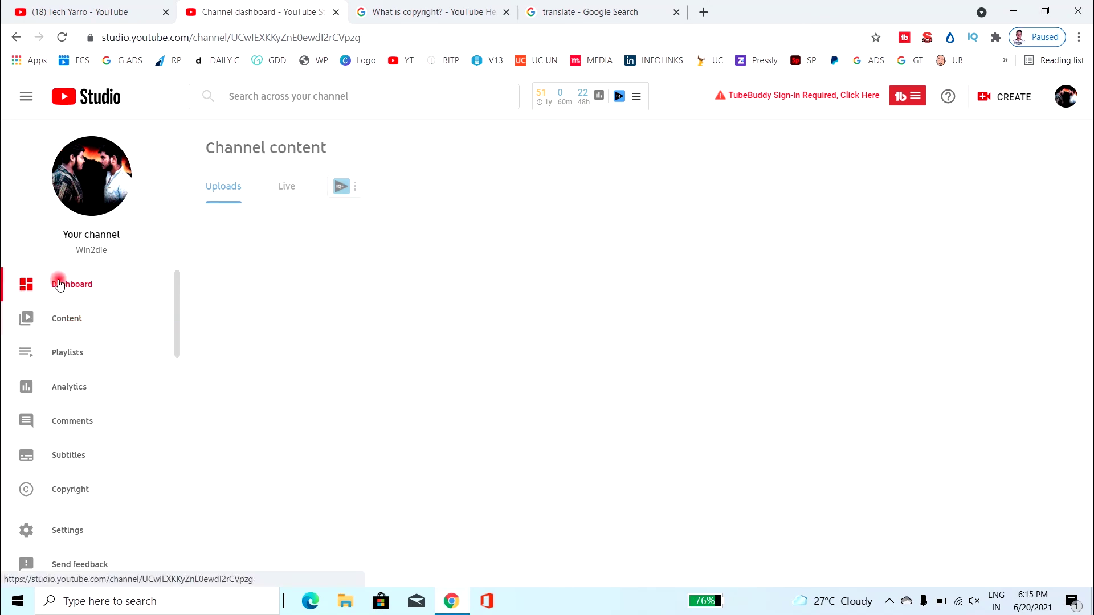
pyautogui.moveTo(1090, 143); pyautogui.dragTo(1081, 34)
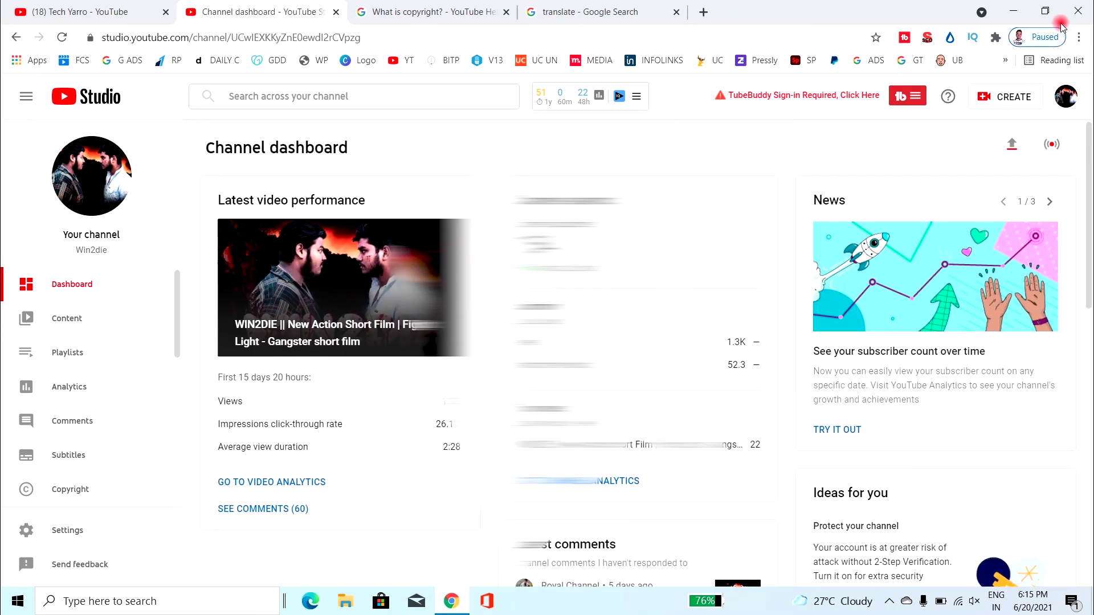
pyautogui.moveTo(1087, 150); pyautogui.dragTo(1087, 128)
pyautogui.click(676, 12)
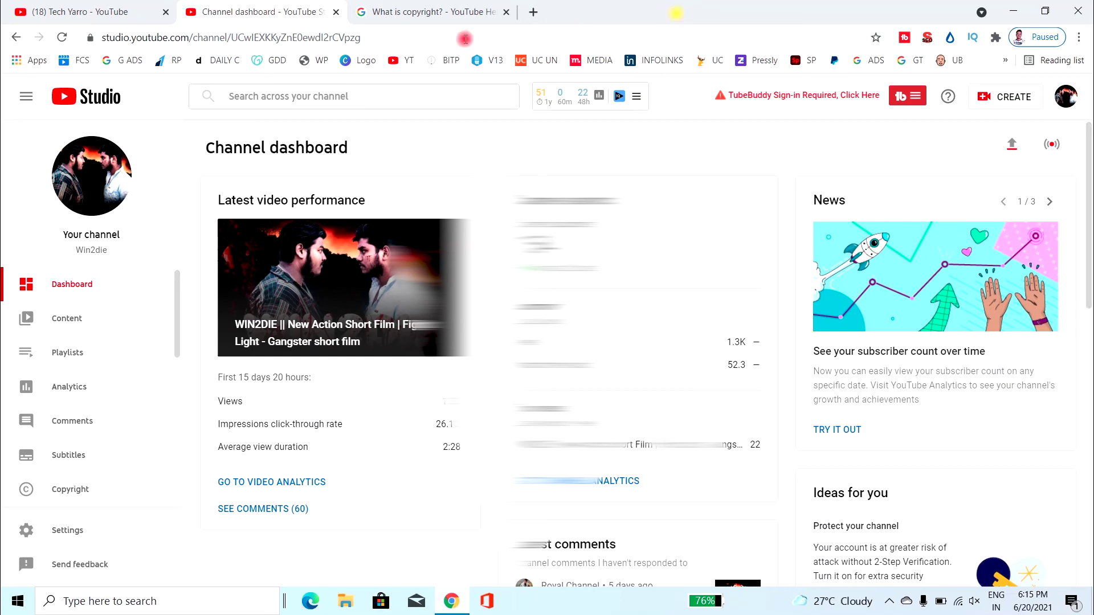
pyautogui.click(507, 12)
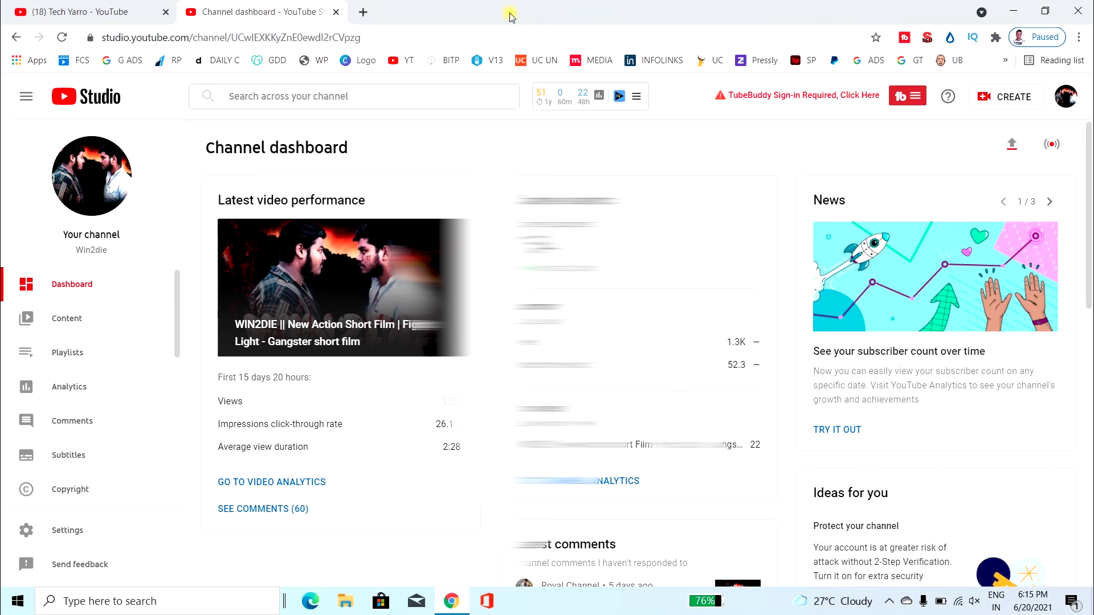